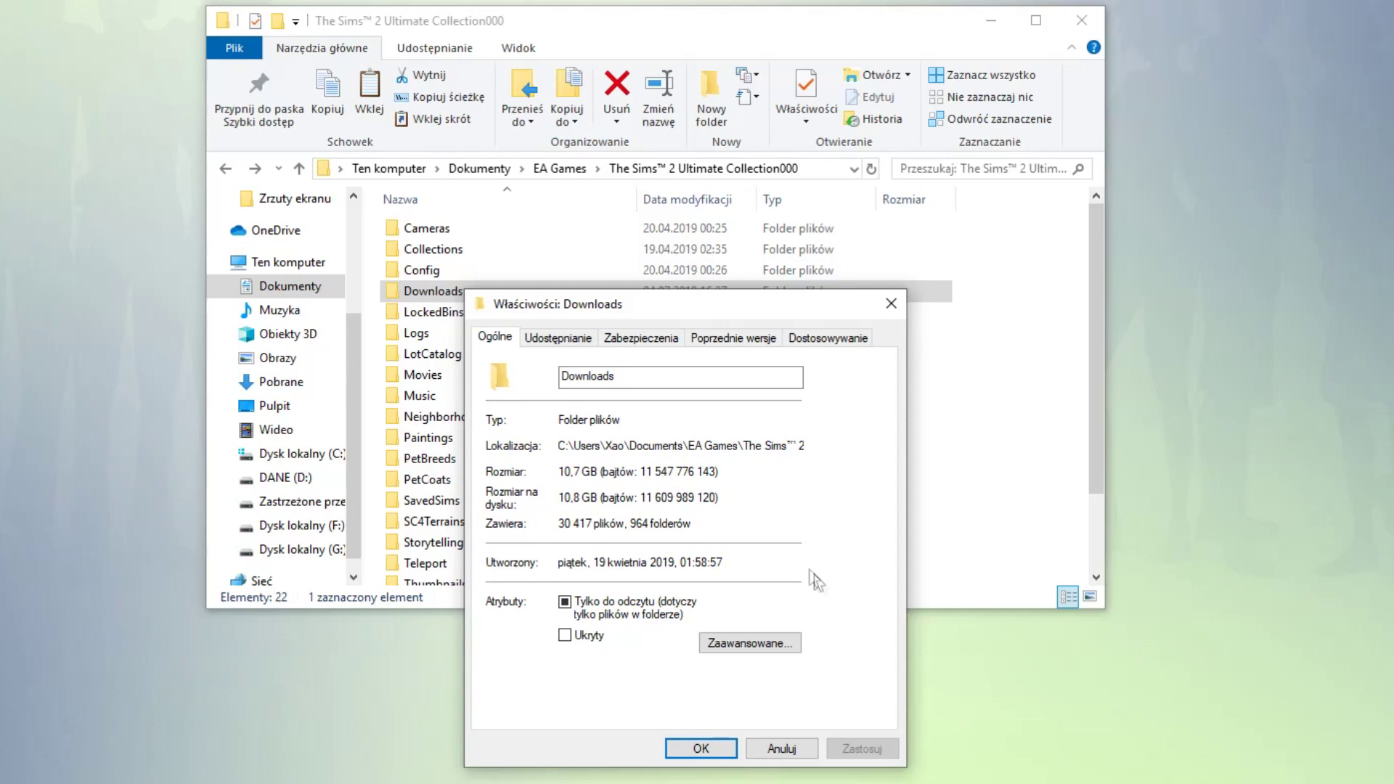
- Close the Downloads folder's properties and open the folder to look through its list of subfolders
{"action": "left_click", "coordinate": [783, 749]}
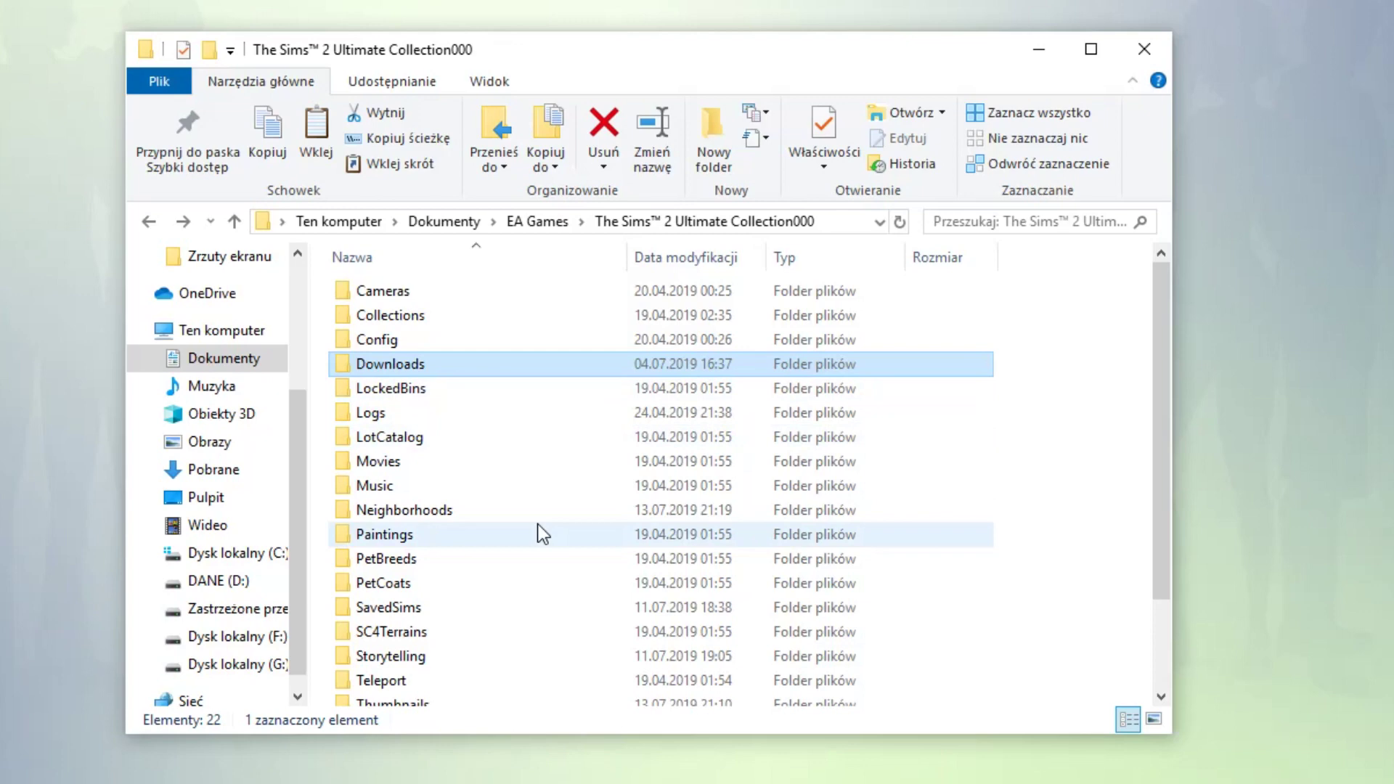
{"action": "double_click", "coordinate": [458, 363]}
{"action": "scroll", "coordinate": [917, 392], "scroll_direction": "down", "scroll_amount": 10}
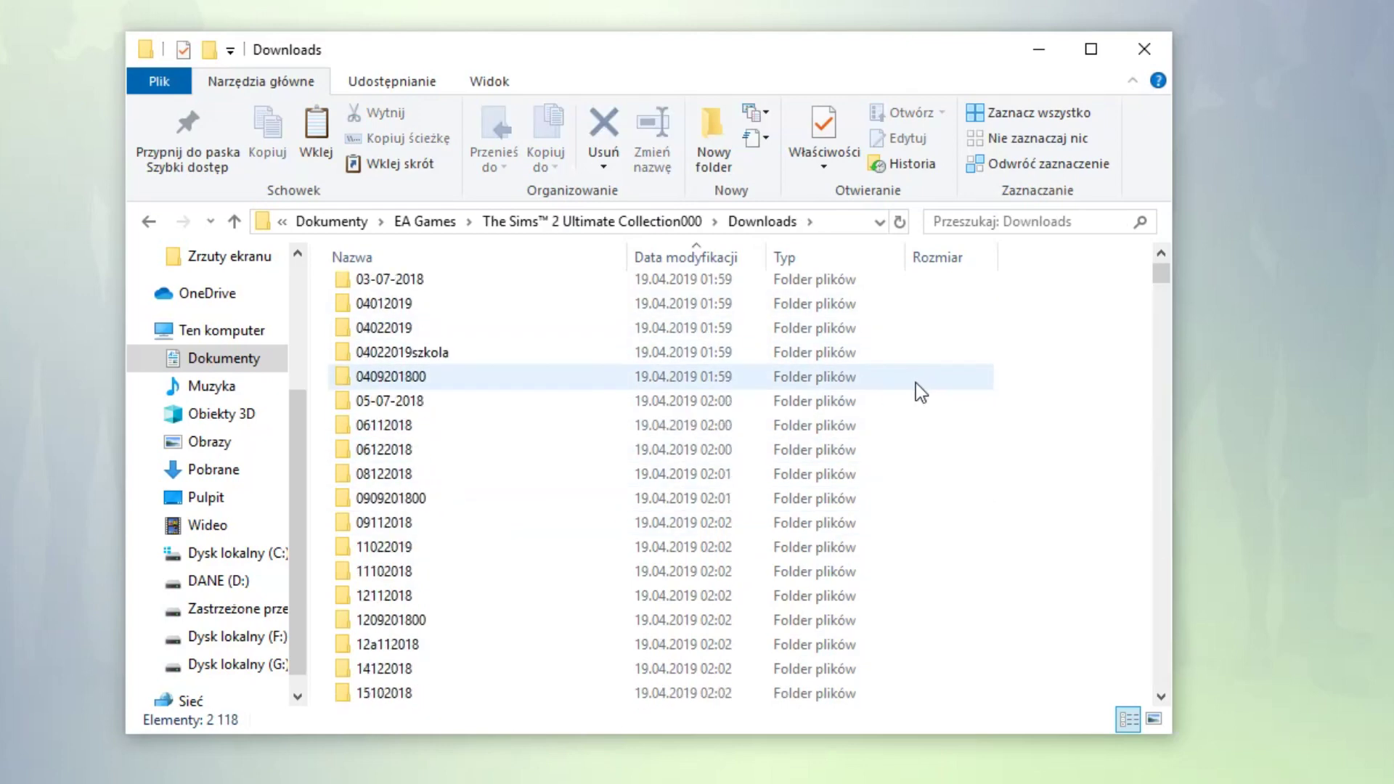
{"action": "scroll", "coordinate": [913, 400], "scroll_direction": "down", "scroll_amount": 10}
{"action": "scroll", "coordinate": [947, 399], "scroll_direction": "up", "scroll_amount": 4}
{"action": "left_click_drag", "start_coordinate": [1160, 289], "coordinate": [1191, 294]}
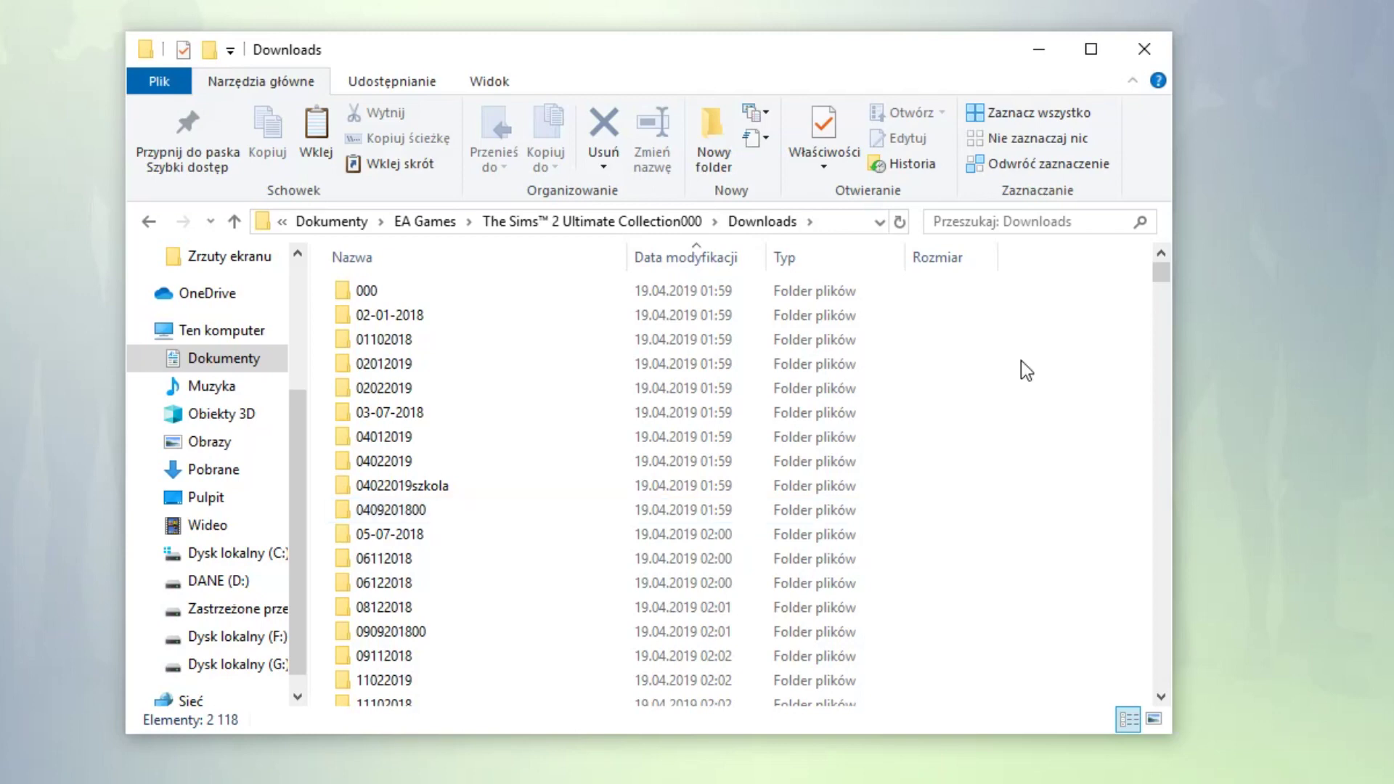
{"action": "left_click_drag", "start_coordinate": [1160, 276], "coordinate": [1149, 244]}
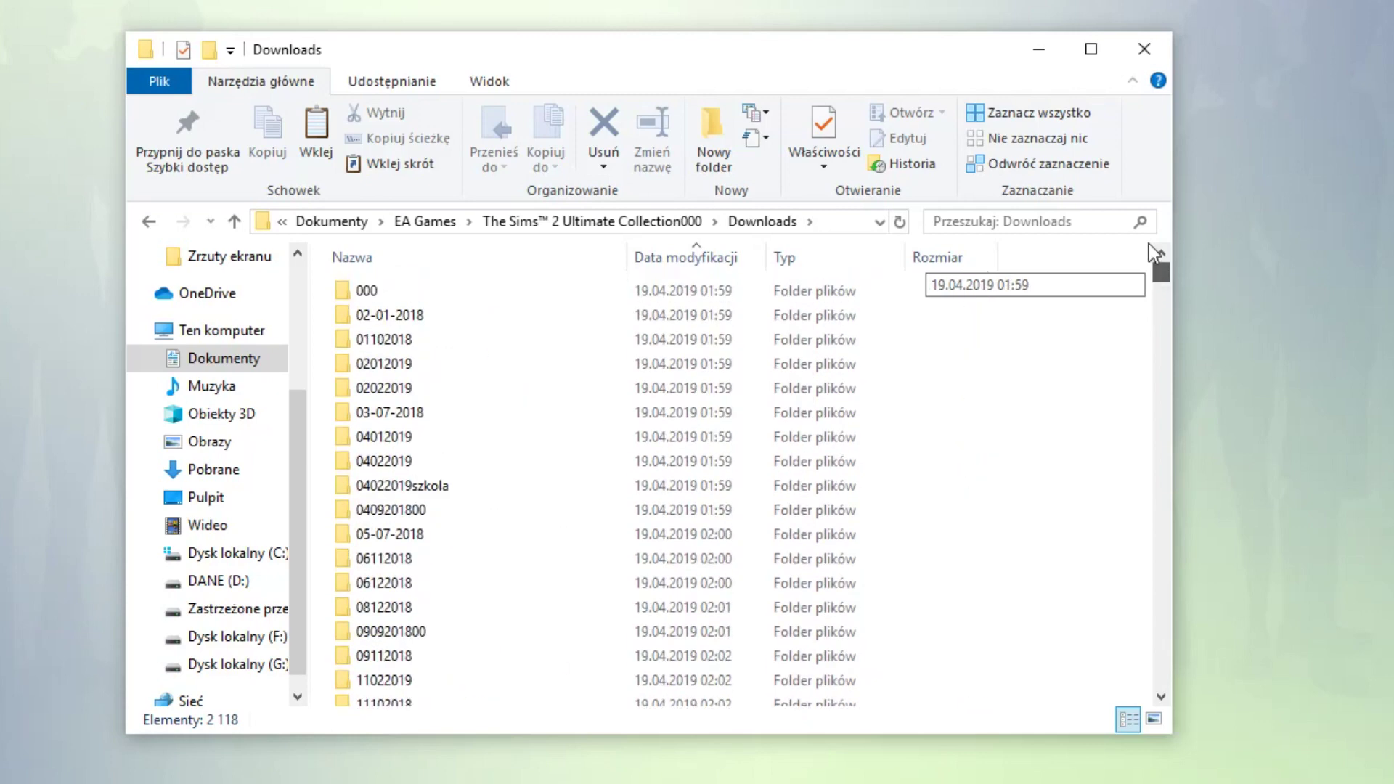
- Examine the DEFAULTY folder and its [peppermint&ginger] DEFAULT fhairbarrett subfolder, and return to Downloads
{"action": "scroll", "coordinate": [450, 538], "scroll_direction": "down", "scroll_amount": 15}
{"action": "left_click", "coordinate": [468, 523]}
{"action": "scroll", "coordinate": [467, 523], "scroll_direction": "up", "scroll_amount": 2}
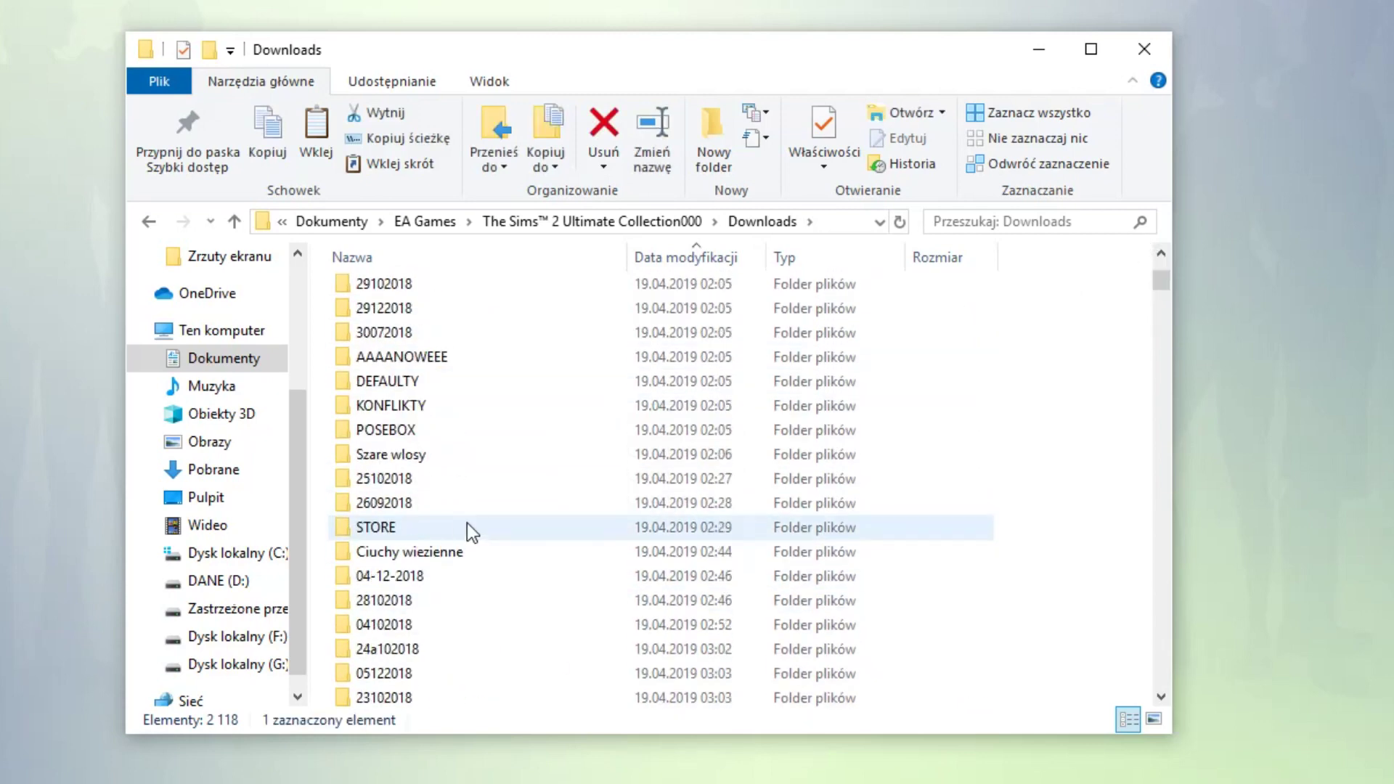
{"action": "double_click", "coordinate": [437, 378]}
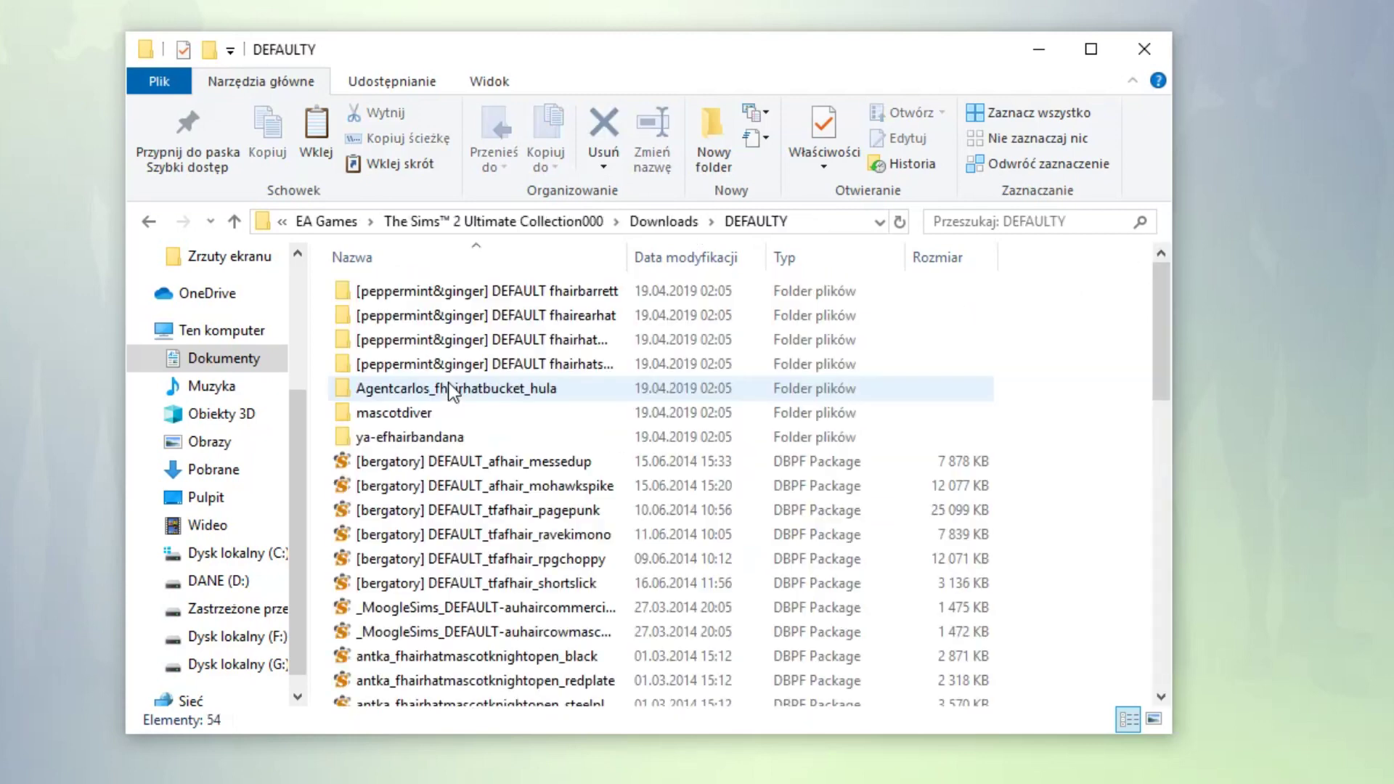
{"action": "double_click", "coordinate": [568, 295]}
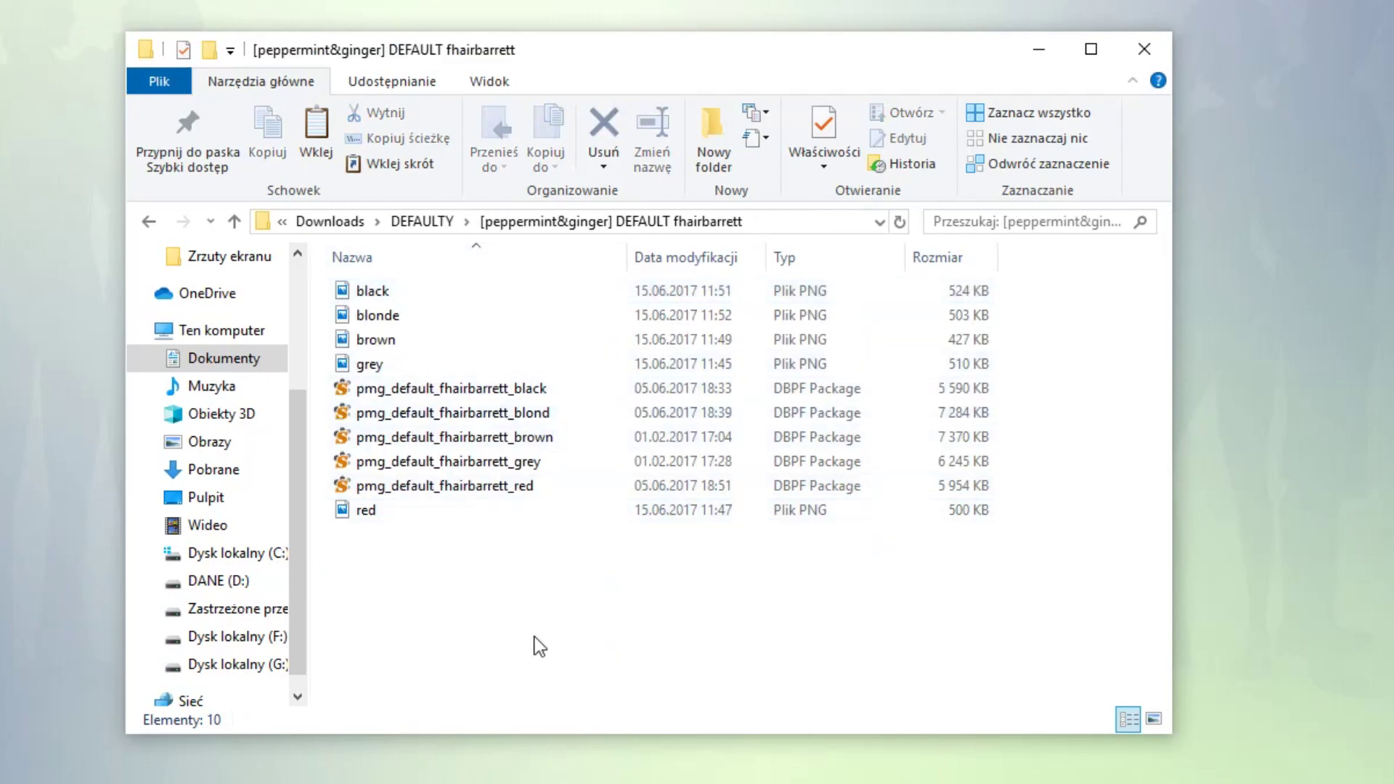
{"action": "key", "text": "alt+Left"}
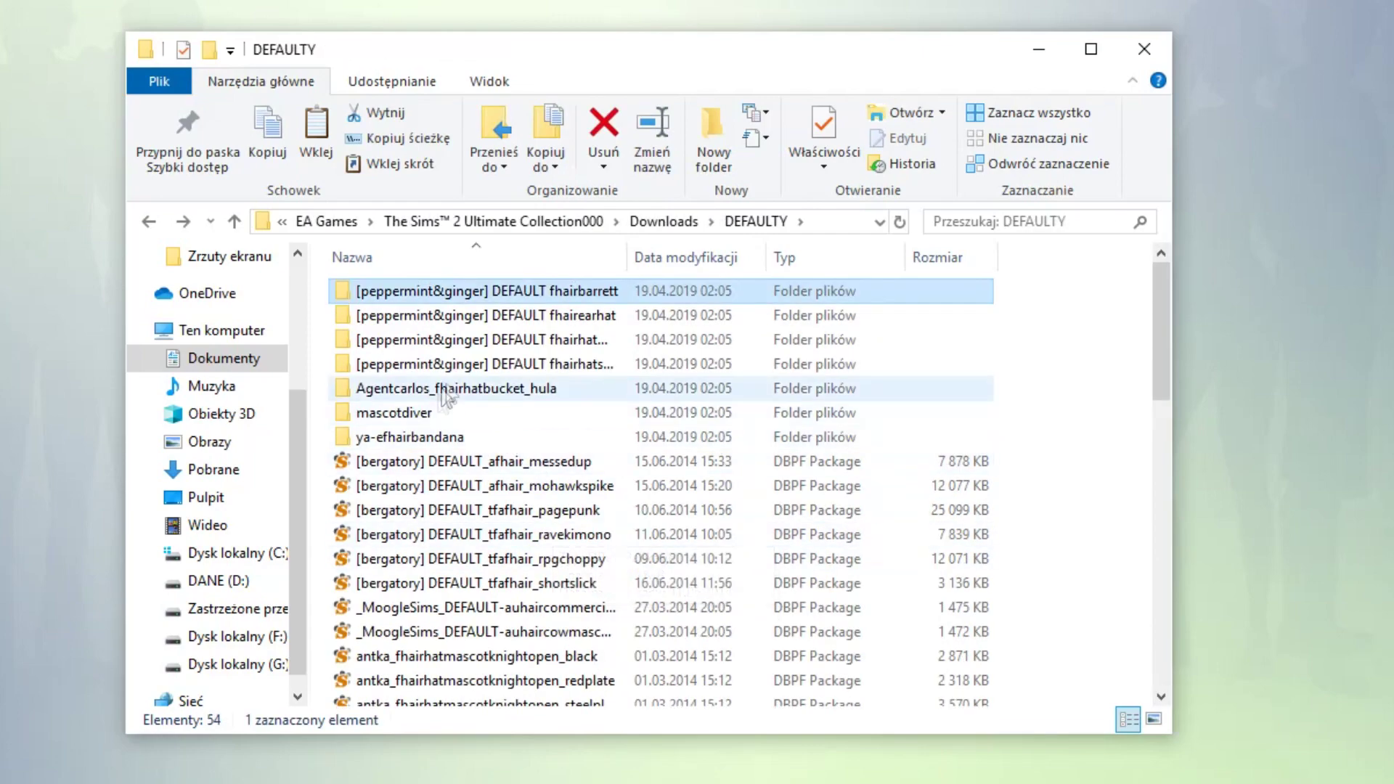
{"action": "key", "text": "alt+Left"}
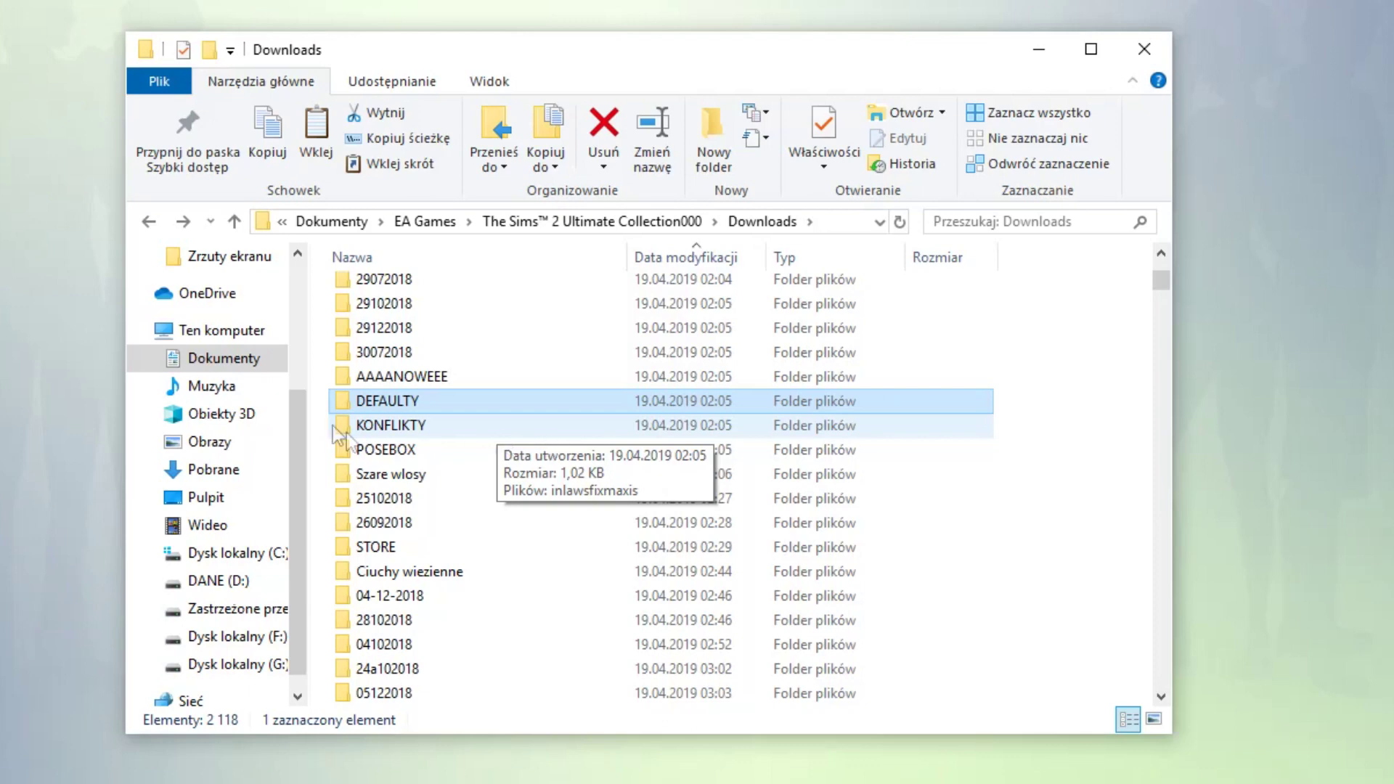
- Create a new folder named 20190813 inside Downloads
{"action": "scroll", "coordinate": [799, 537], "scroll_direction": "down", "scroll_amount": 1}
{"action": "left_click", "coordinate": [1065, 504]}
{"action": "scroll", "coordinate": [1065, 503], "scroll_direction": "up", "scroll_amount": 12}
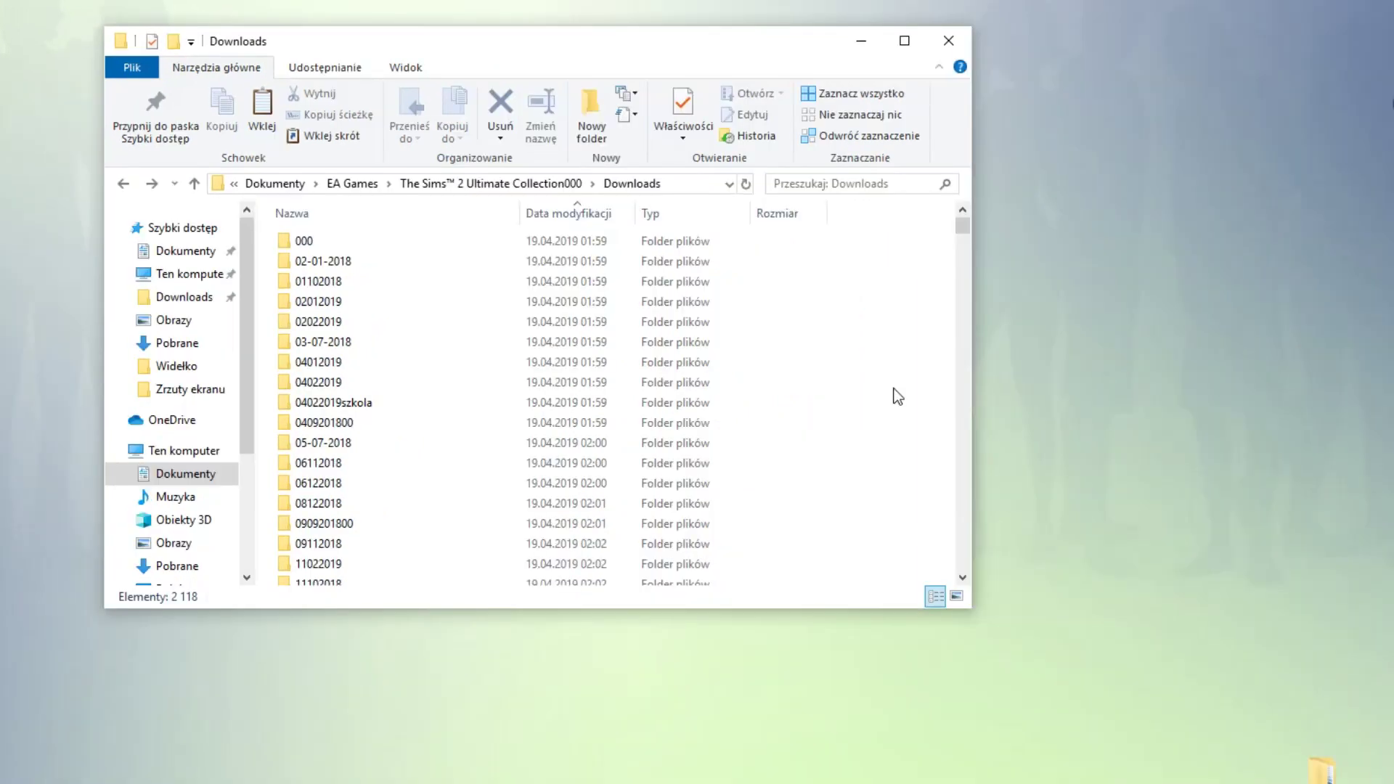
{"action": "right_click", "coordinate": [895, 383]}
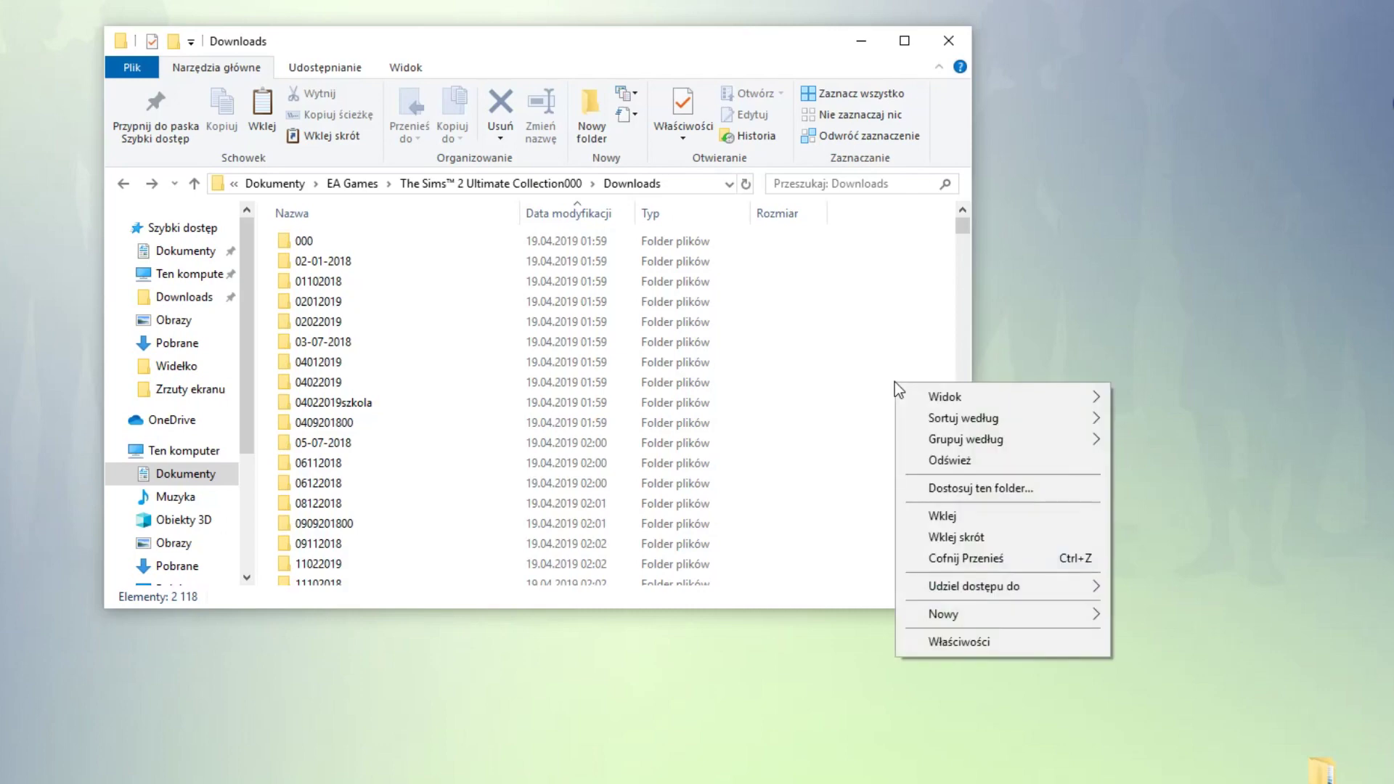
{"action": "mouse_move", "coordinate": [966, 616]}
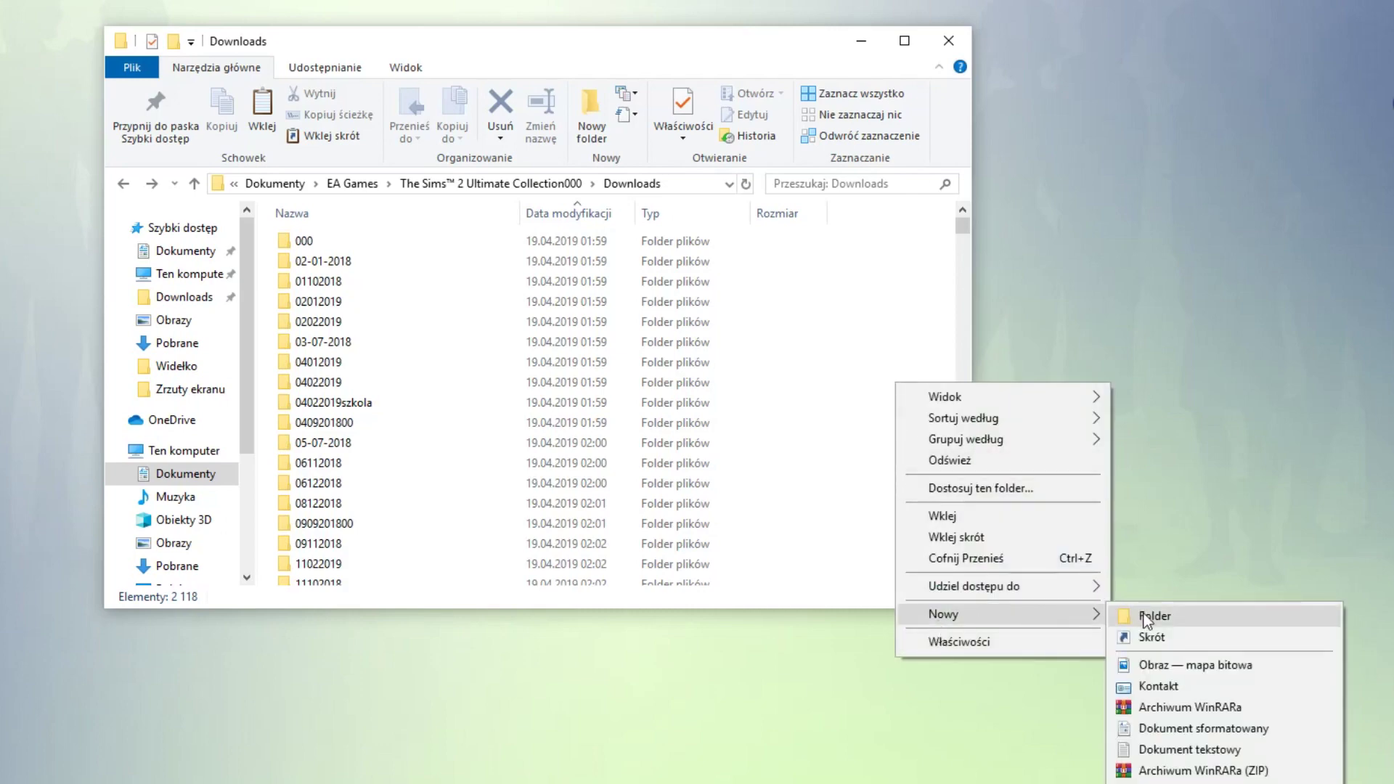
{"action": "left_click", "coordinate": [1144, 614]}
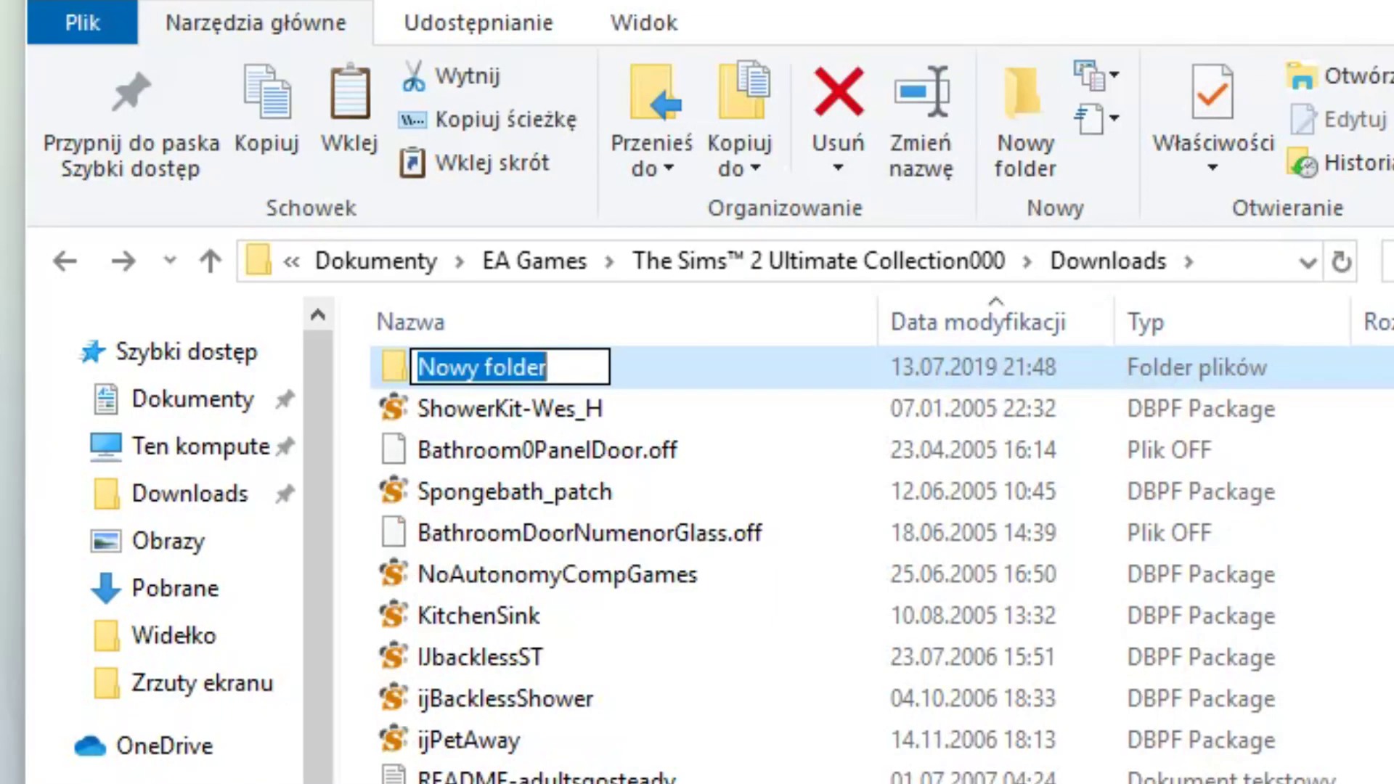
{"action": "type", "text": "2019"}
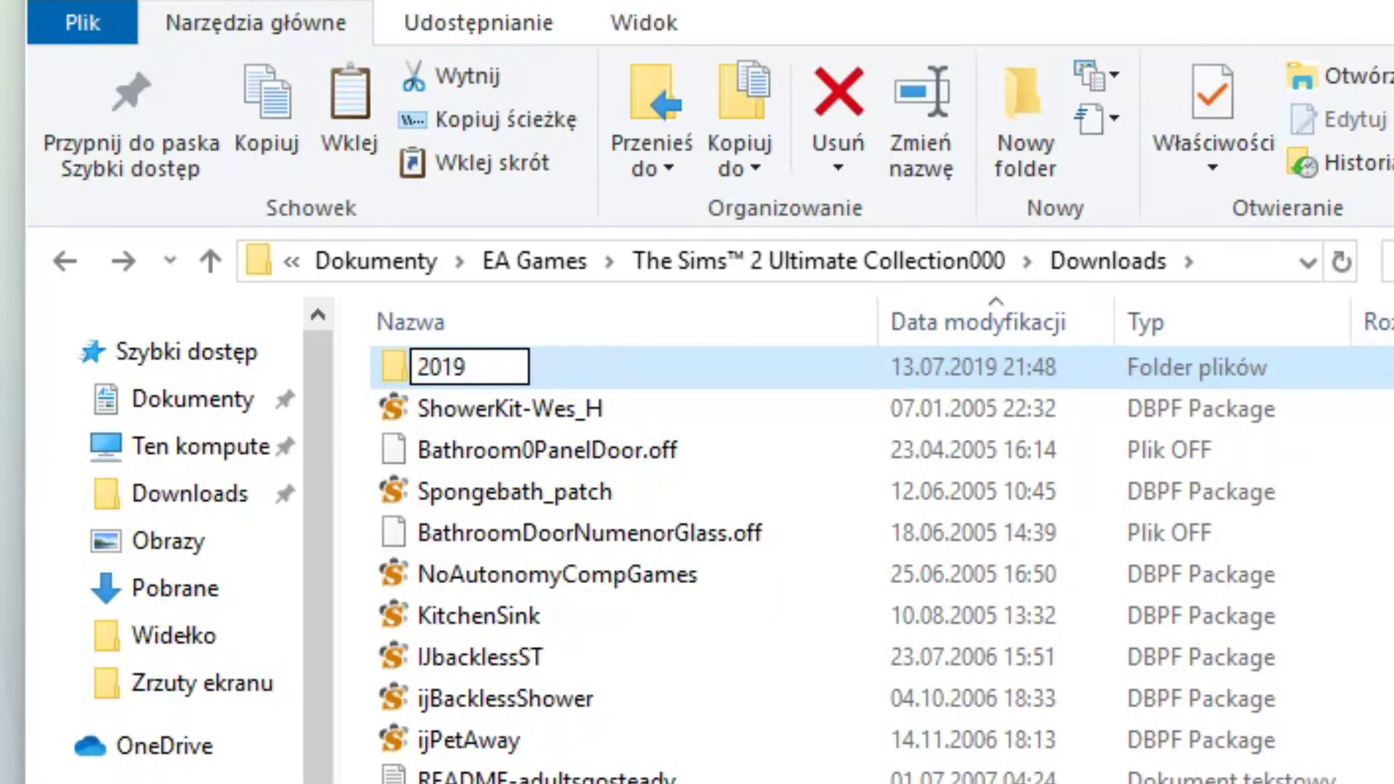
{"action": "type", "text": "08"}
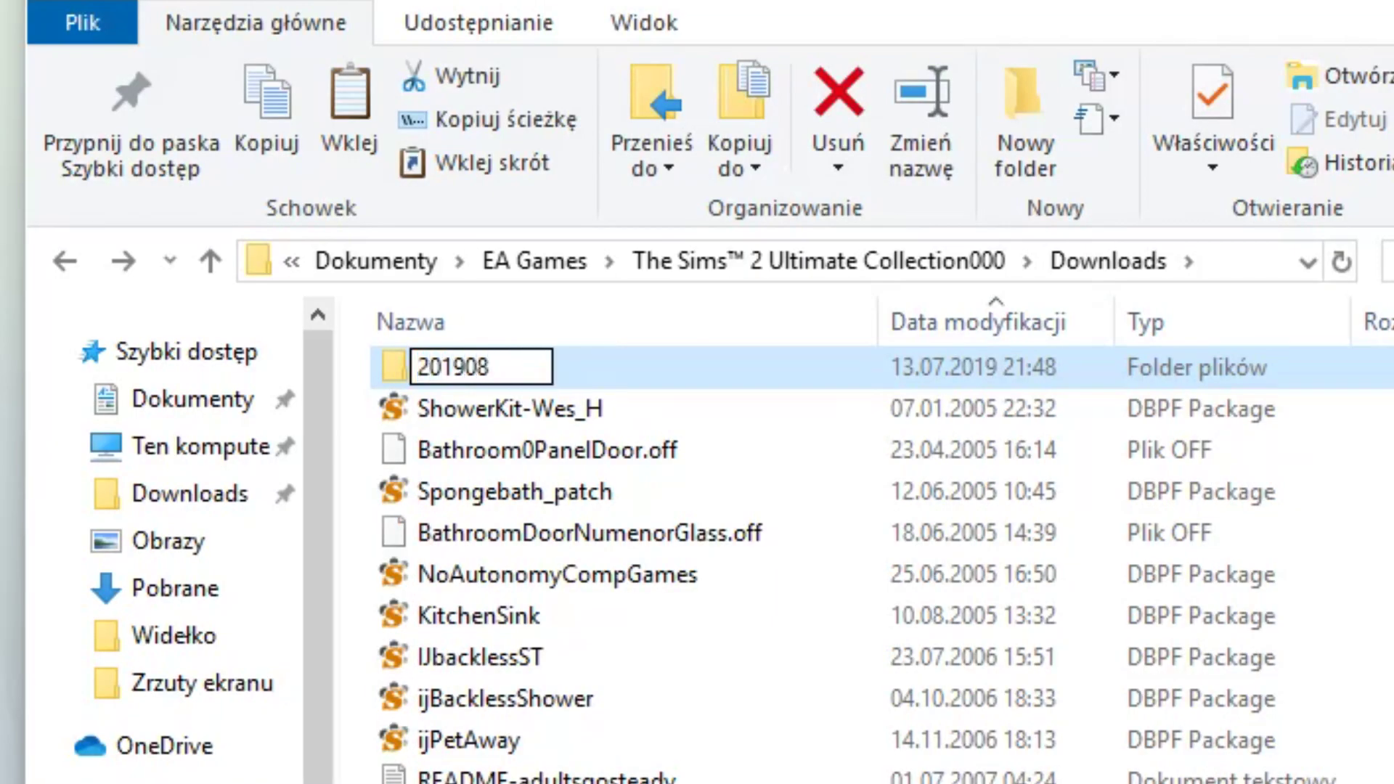
{"action": "type", "text": "13"}
{"action": "key", "text": "Return"}
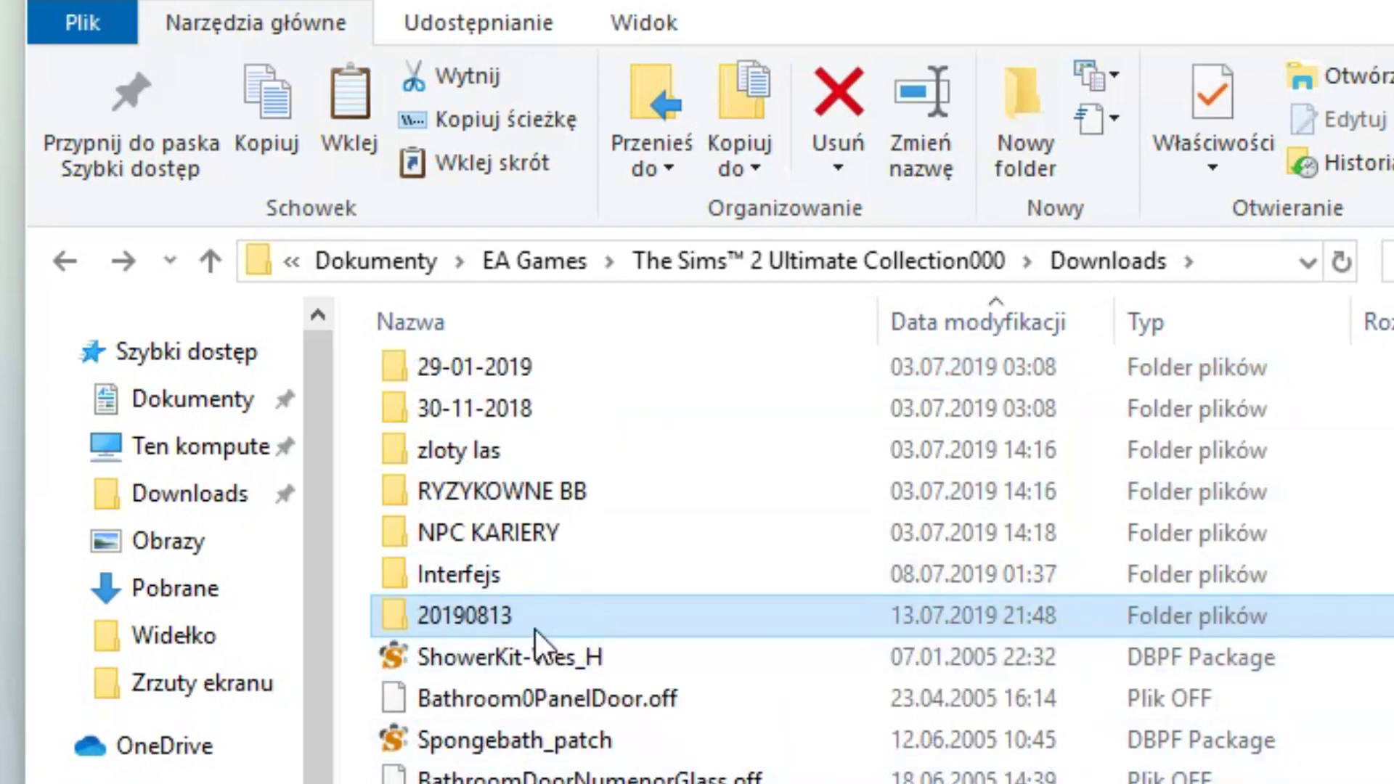
- Rename the new 20190813 folder as 2019-08-13
{"action": "scroll", "coordinate": [537, 639], "scroll_direction": "up", "scroll_amount": 6}
{"action": "scroll", "coordinate": [407, 364], "scroll_direction": "down", "scroll_amount": 4}
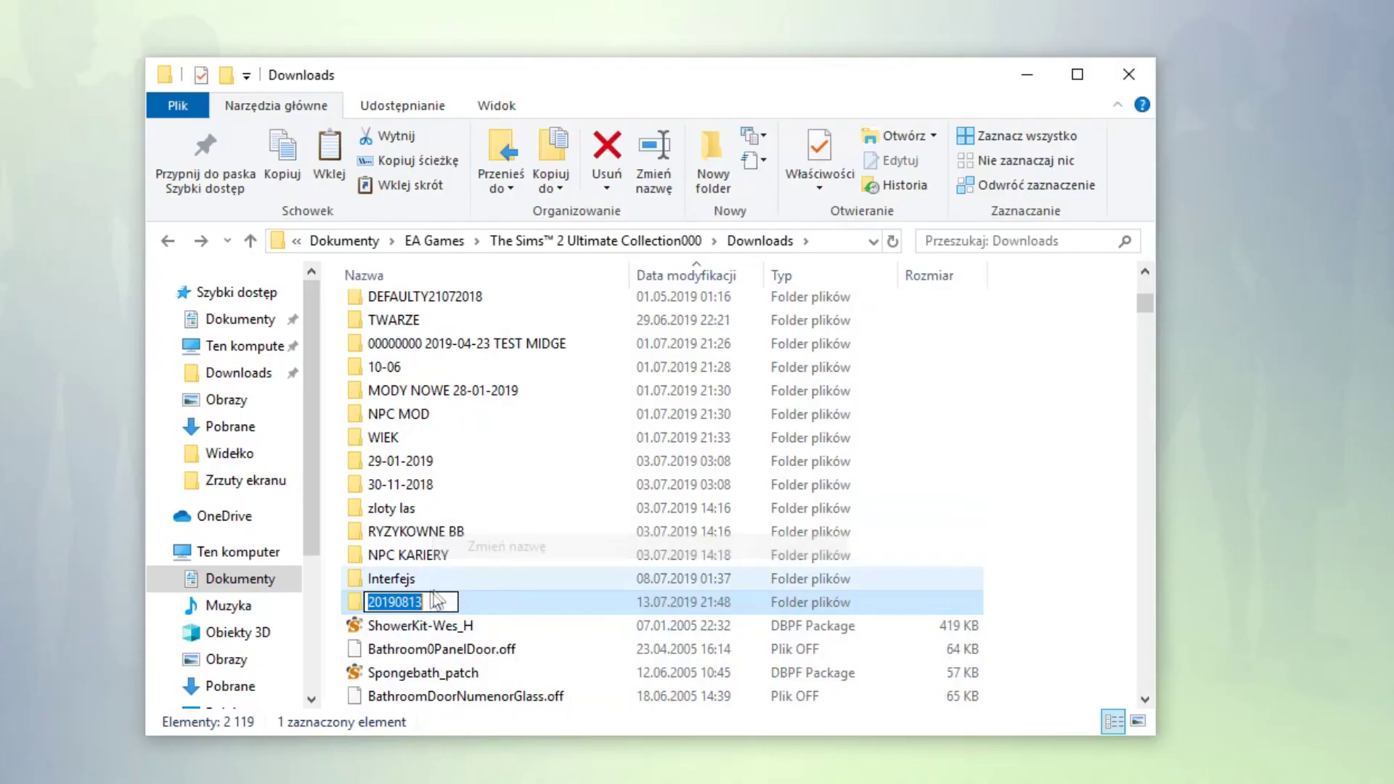
{"action": "left_click", "coordinate": [407, 602]}
{"action": "left_click", "coordinate": [407, 602]}
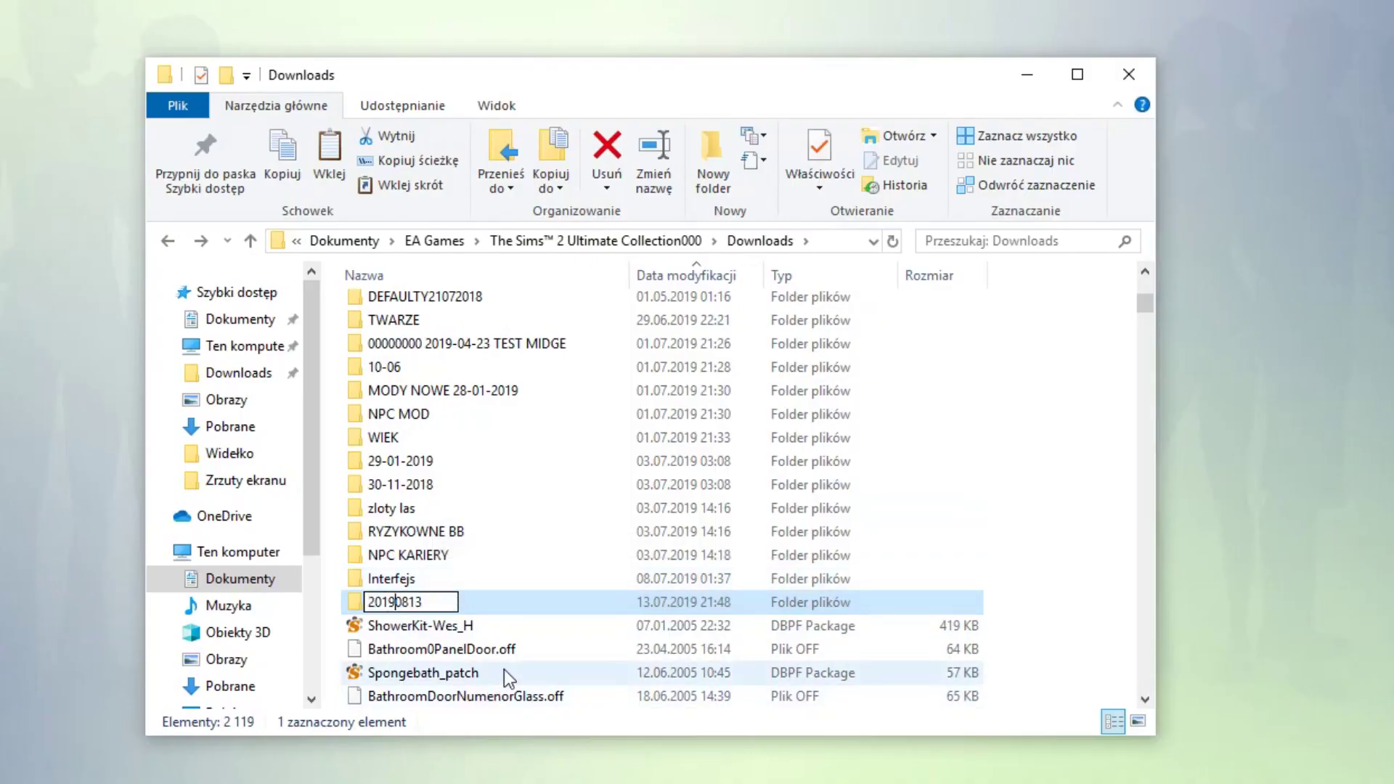
{"action": "type", "text": "-"}
{"action": "key", "text": "Right"}
{"action": "key", "text": "Right"}
{"action": "type", "text": "-"}
{"action": "key", "text": "Return"}
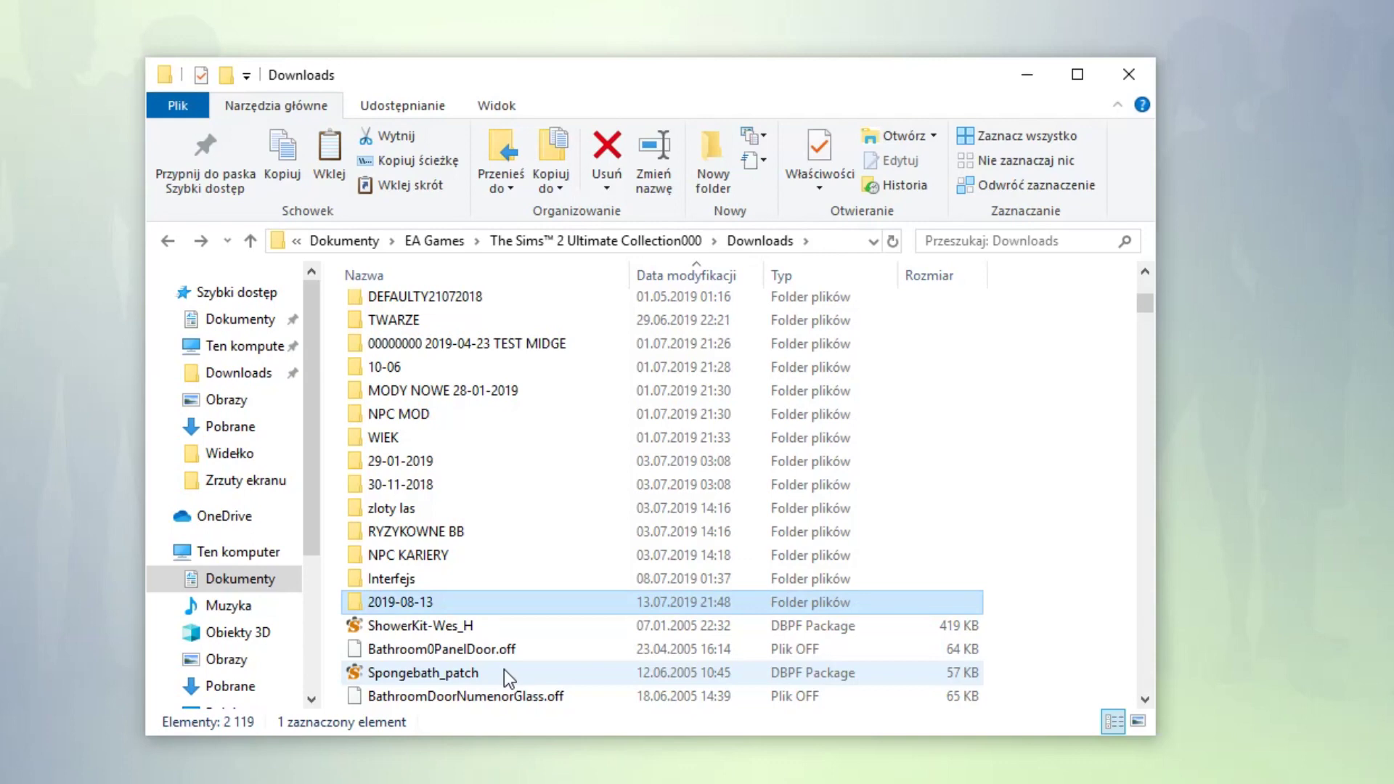
- Open the 2019-08-13 folder and put the social_childhood_crush and social_childhood_crush_memory packages from the przetl mod folder into it
{"action": "key", "text": "Return"}
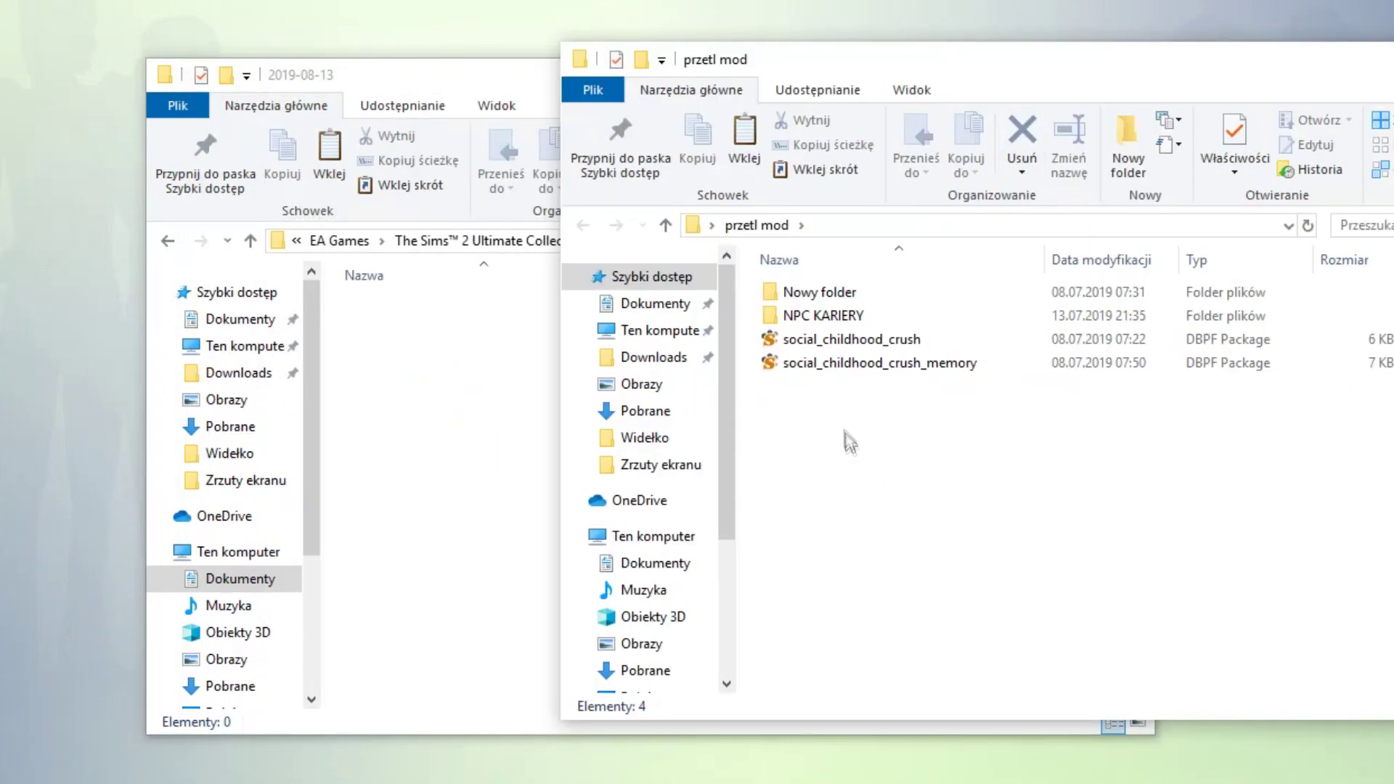
{"action": "left_click_drag", "start_coordinate": [843, 414], "coordinate": [869, 350]}
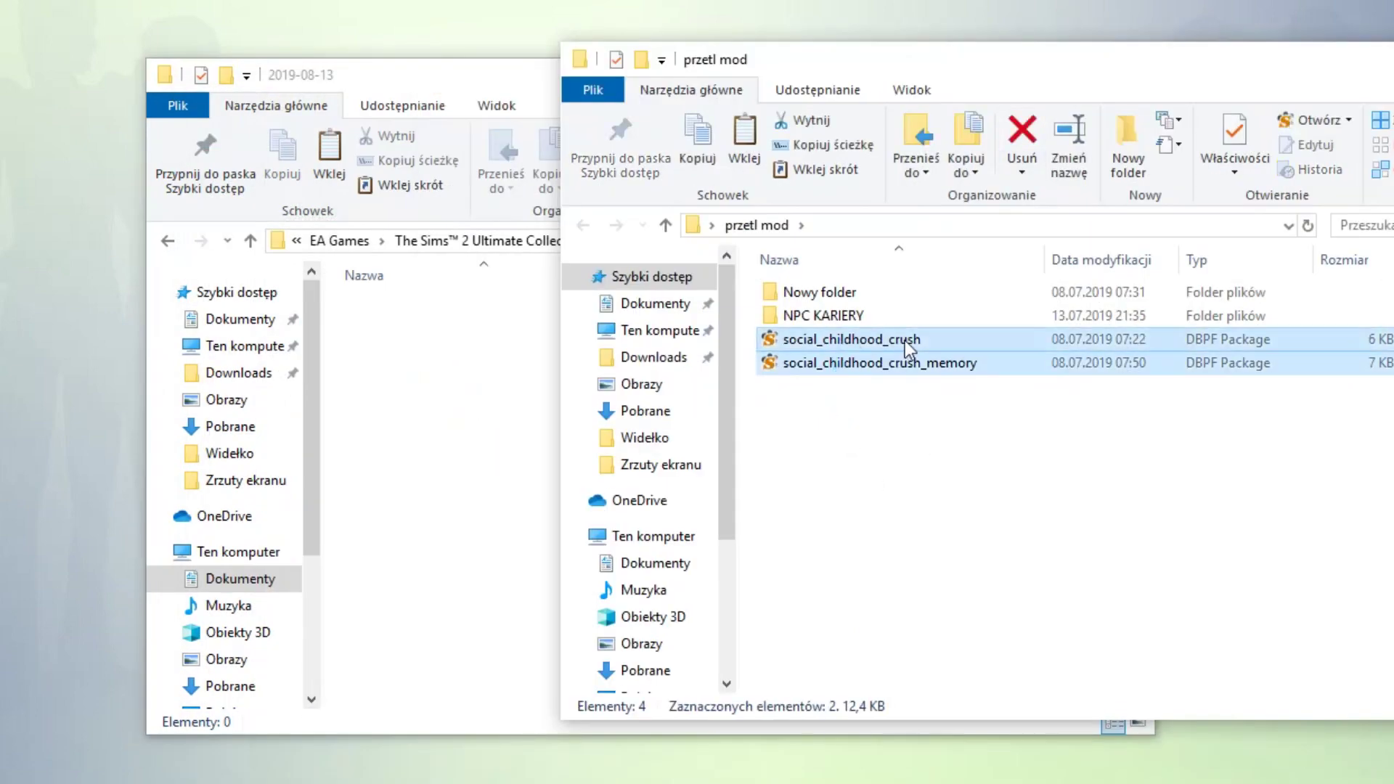
{"action": "right_click", "coordinate": [514, 448]}
{"action": "left_click", "coordinate": [663, 601]}
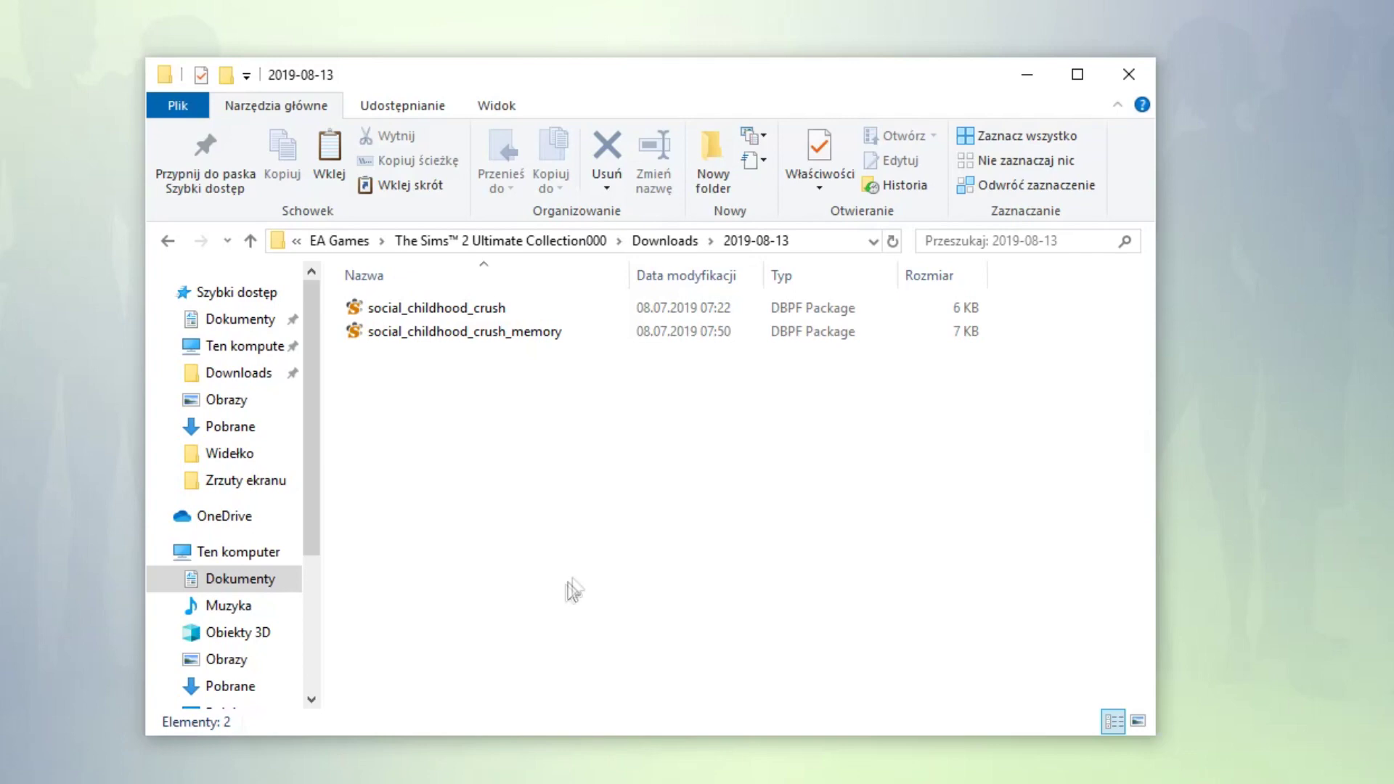
- Return to Downloads and look inside the TWARZE and MODY WAZNE folders
{"action": "key", "text": "alt+Left"}
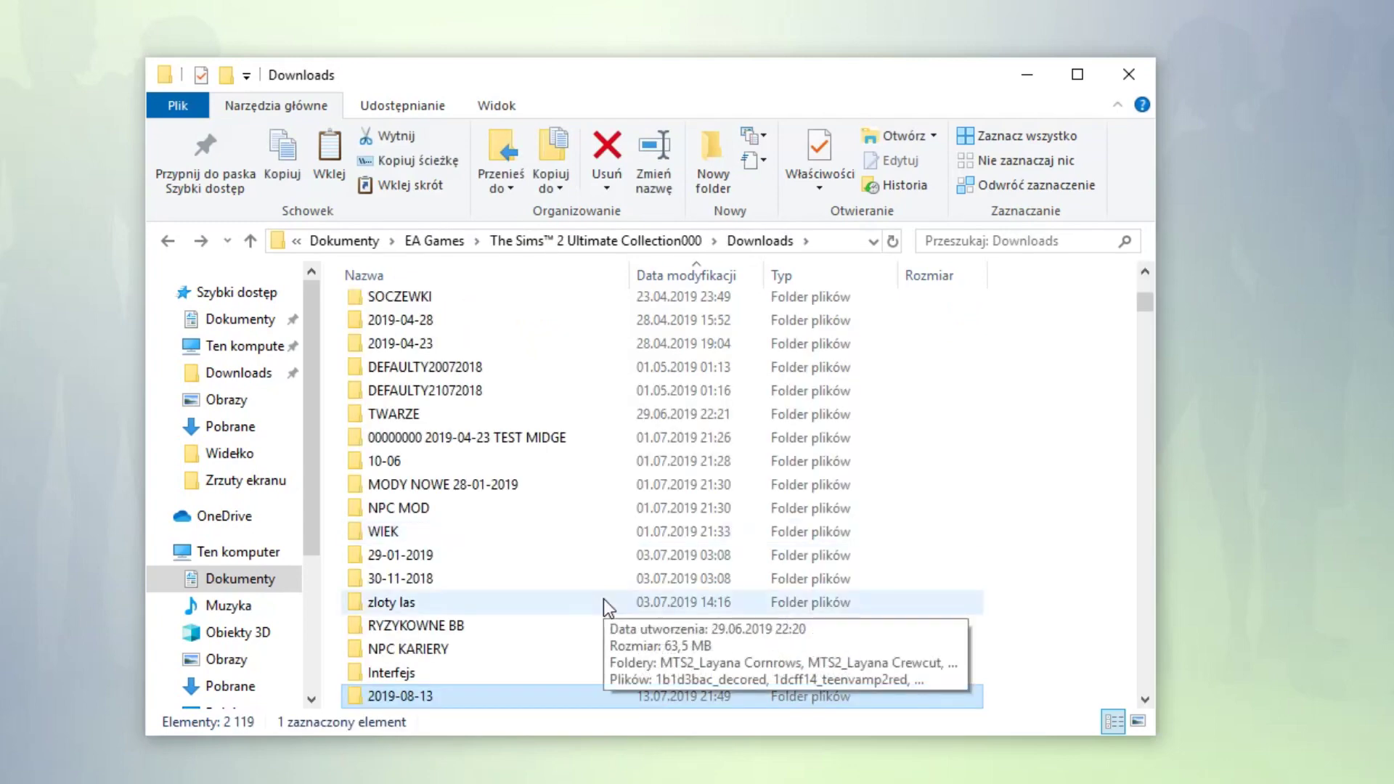
{"action": "scroll", "coordinate": [581, 613], "scroll_direction": "up", "scroll_amount": 2}
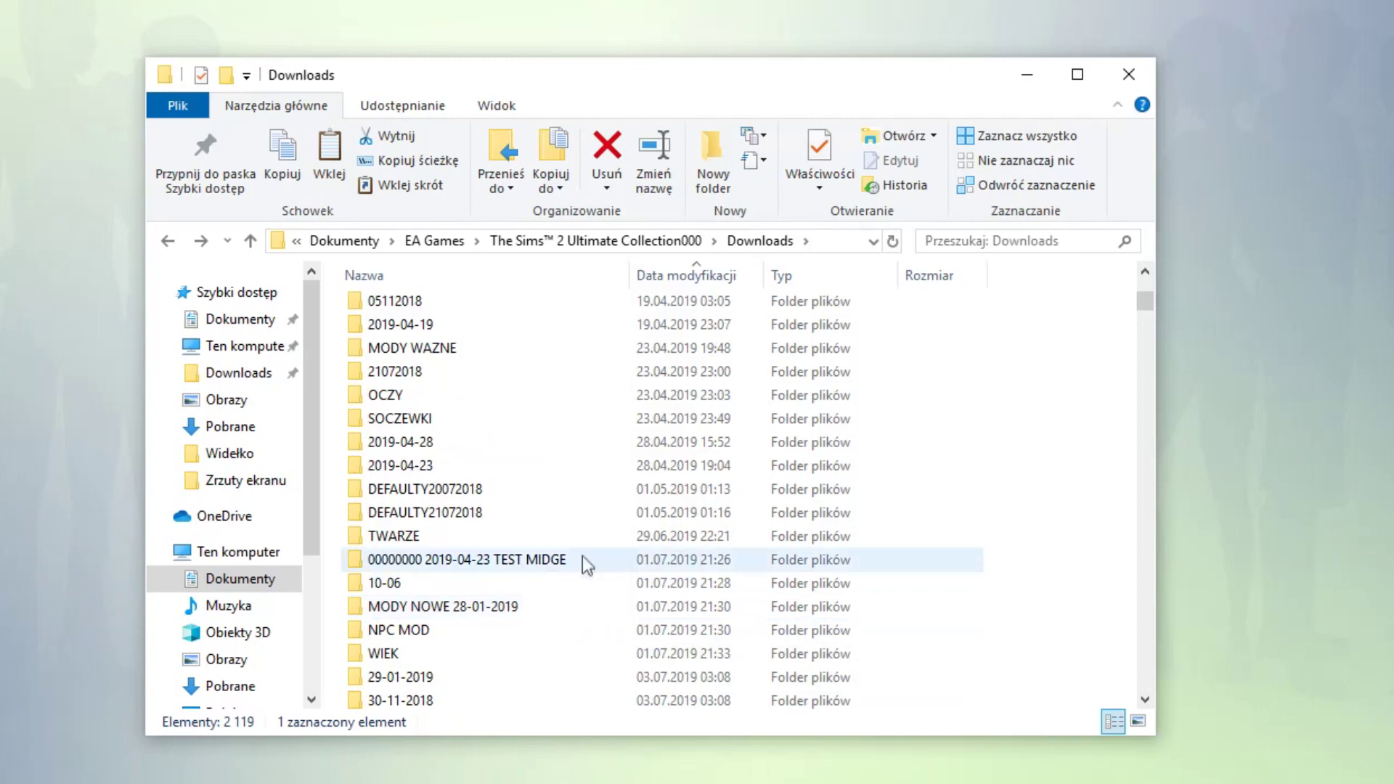
{"action": "double_click", "coordinate": [566, 538]}
{"action": "key", "text": "alt+Left"}
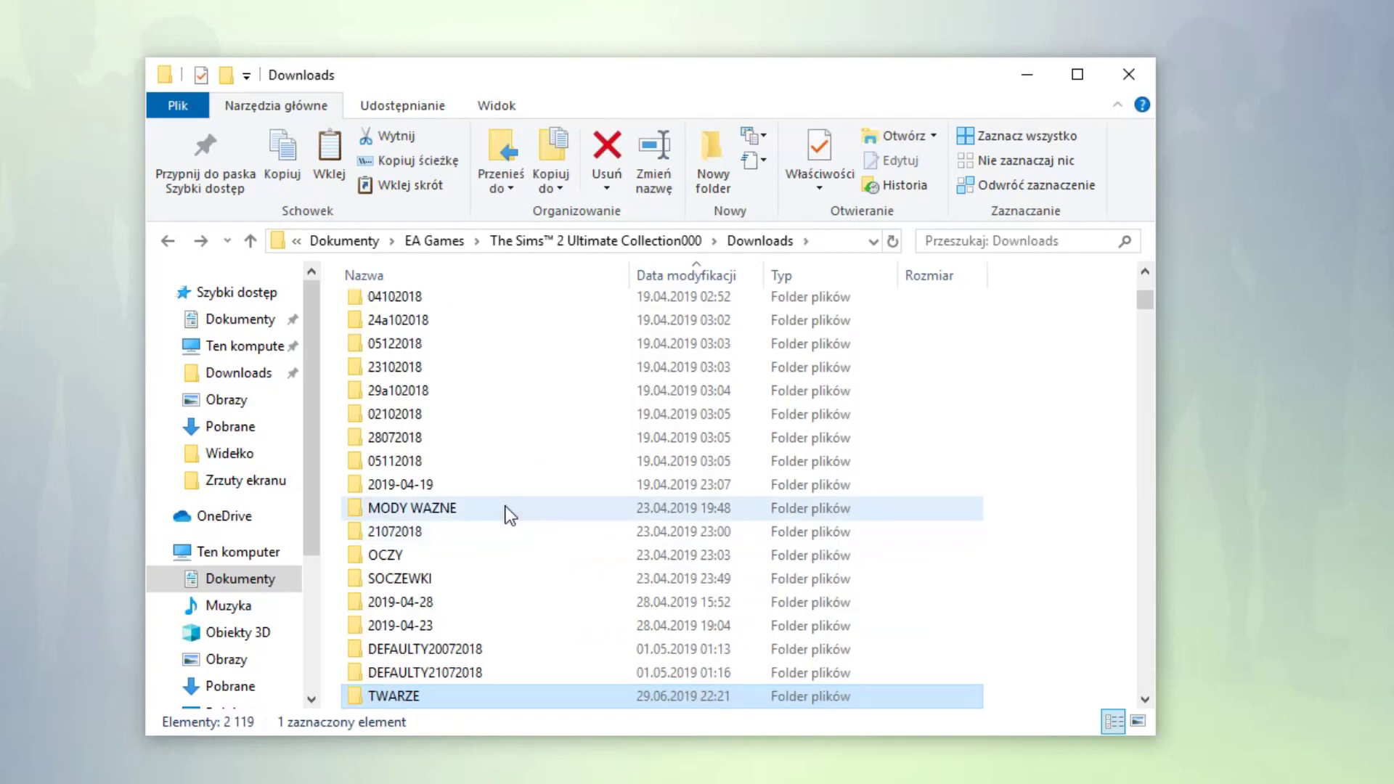
{"action": "double_click", "coordinate": [507, 507]}
{"action": "key", "text": "alt+Left"}
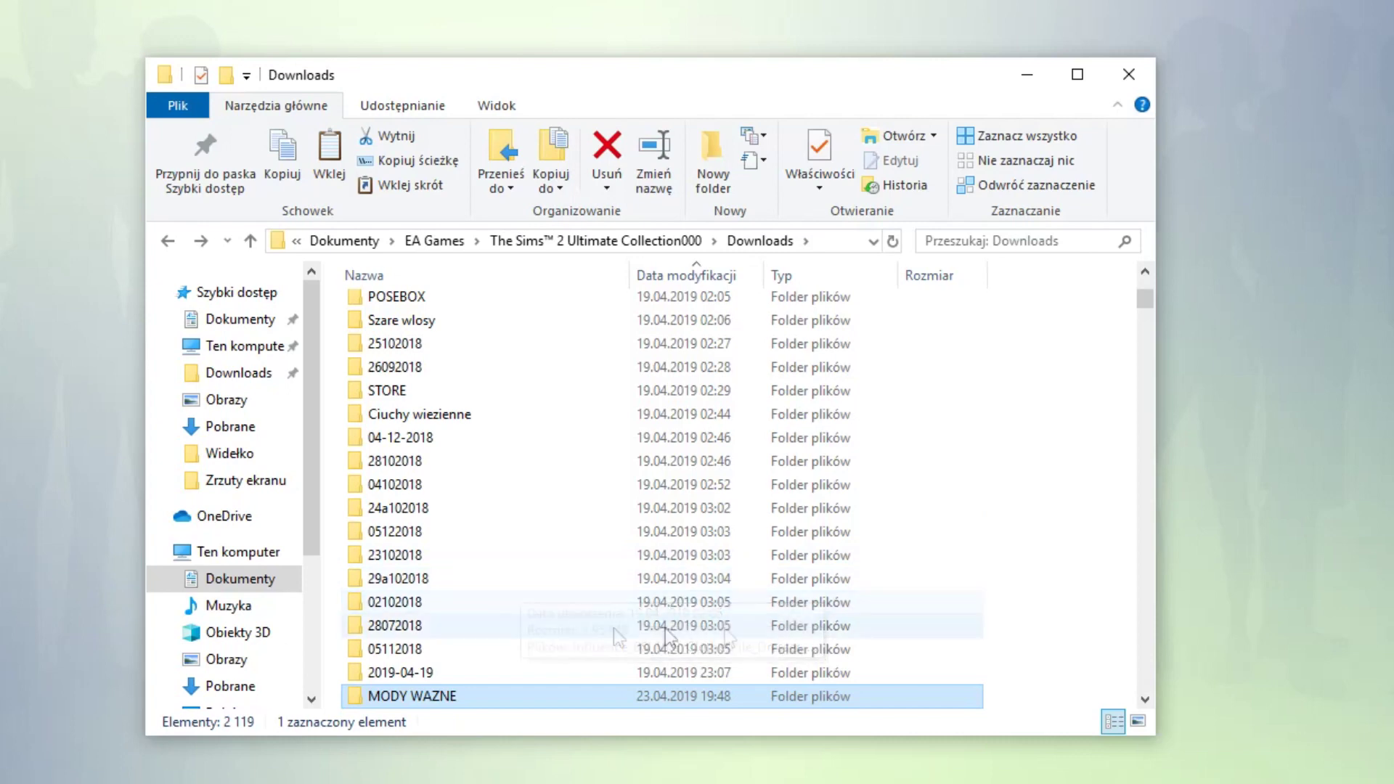
- Look inside the RYZYKOWNE BB folder and return to the Downloads list
{"action": "scroll", "coordinate": [841, 605], "scroll_direction": "down", "scroll_amount": 4}
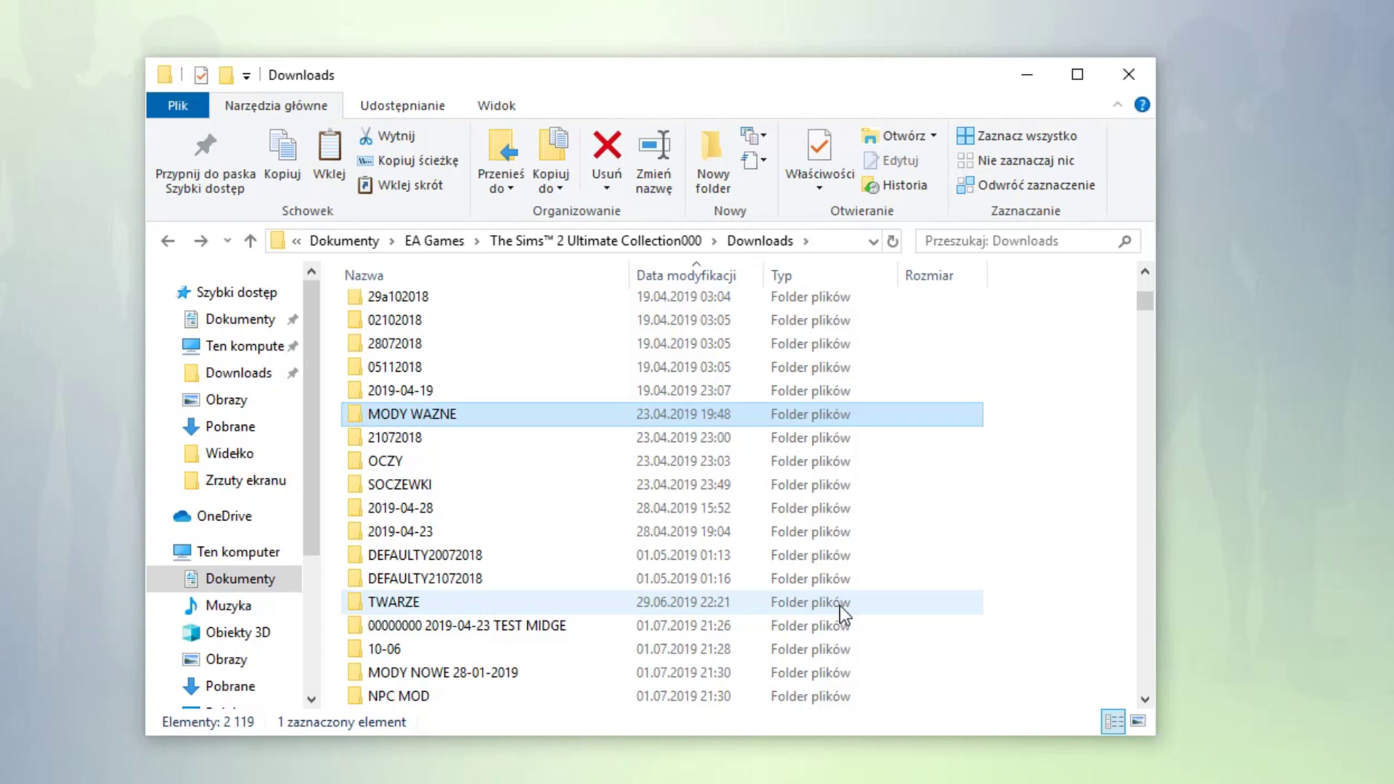
{"action": "left_click", "coordinate": [1056, 545]}
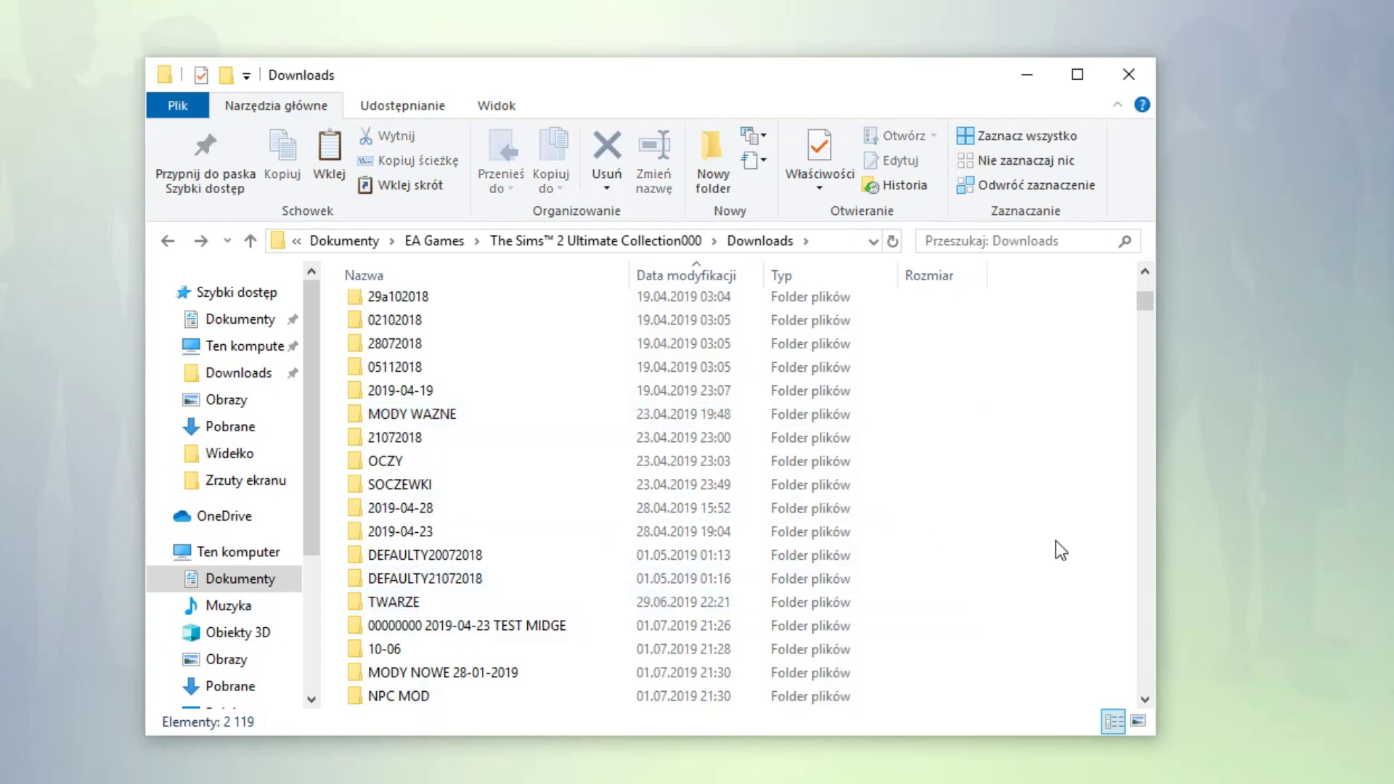
{"action": "scroll", "coordinate": [1002, 574], "scroll_direction": "down", "scroll_amount": 2}
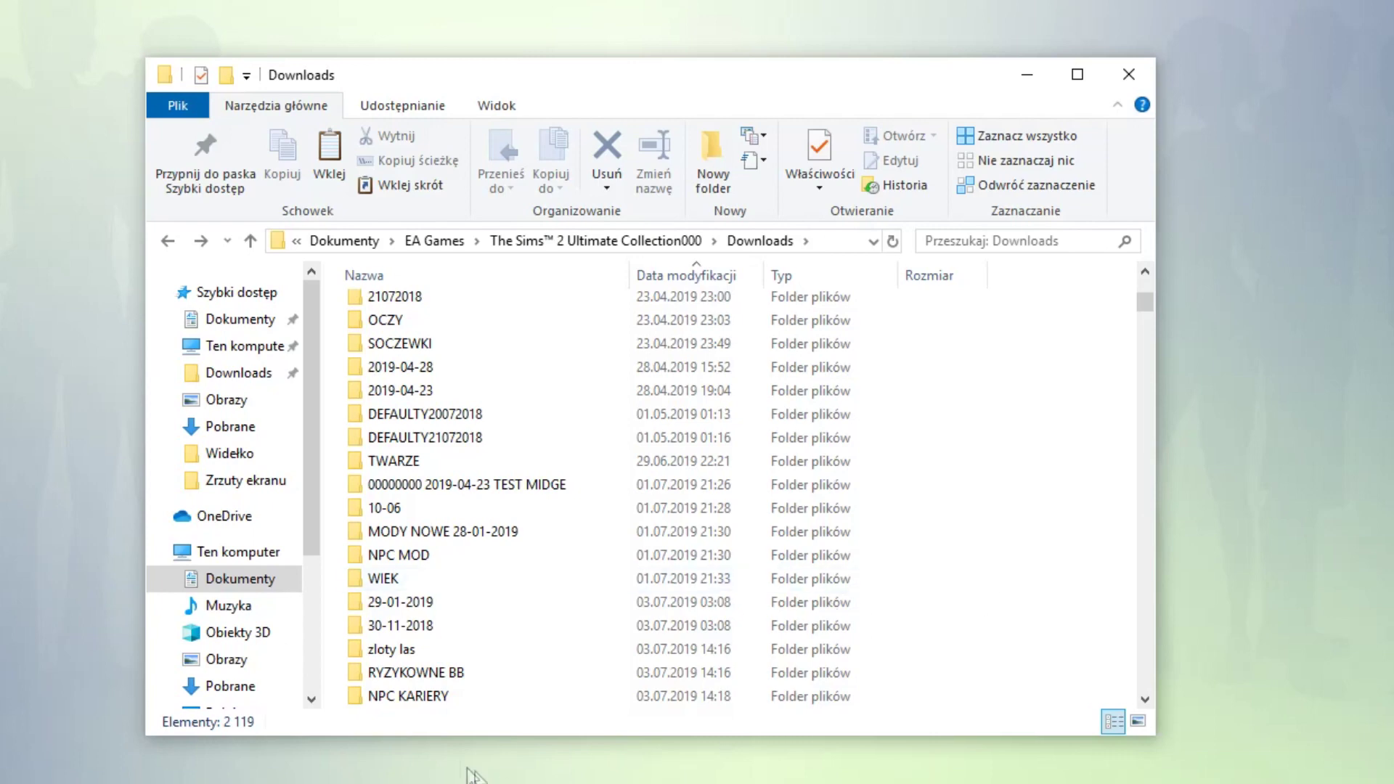
{"action": "scroll", "coordinate": [459, 657], "scroll_direction": "down", "scroll_amount": 1}
{"action": "double_click", "coordinate": [459, 605]}
{"action": "key", "text": "BackSpace"}
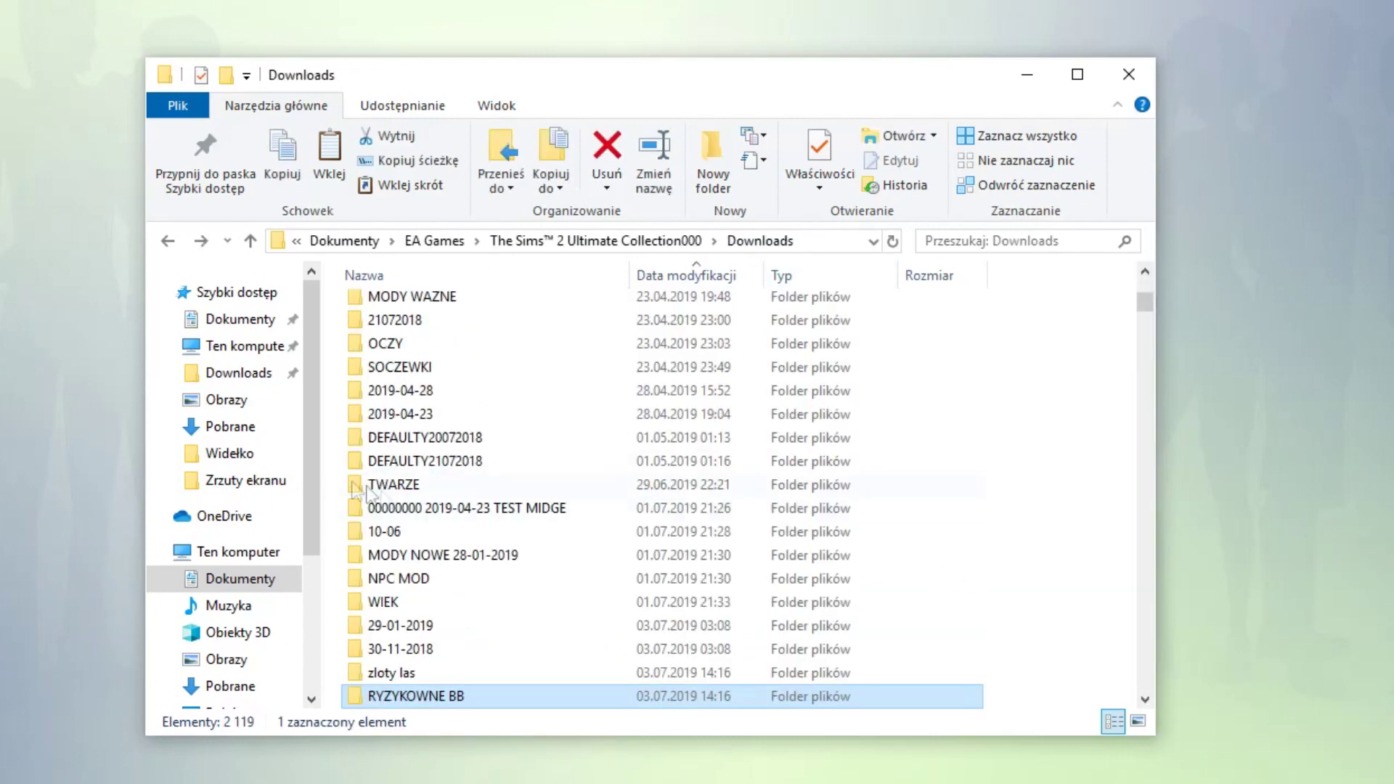
{"action": "scroll", "coordinate": [525, 661], "scroll_direction": "down", "scroll_amount": 1}
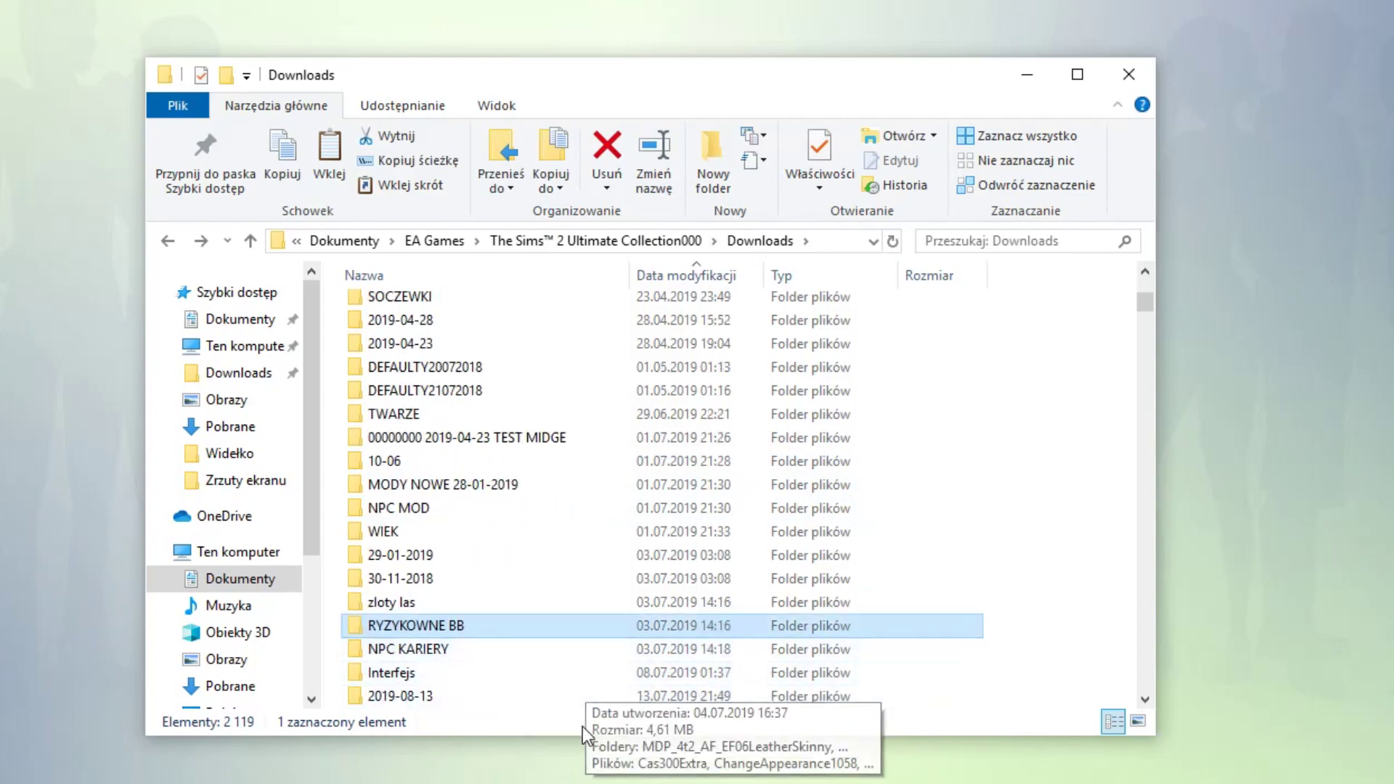
{"action": "scroll", "coordinate": [583, 698], "scroll_direction": "down", "scroll_amount": 1}
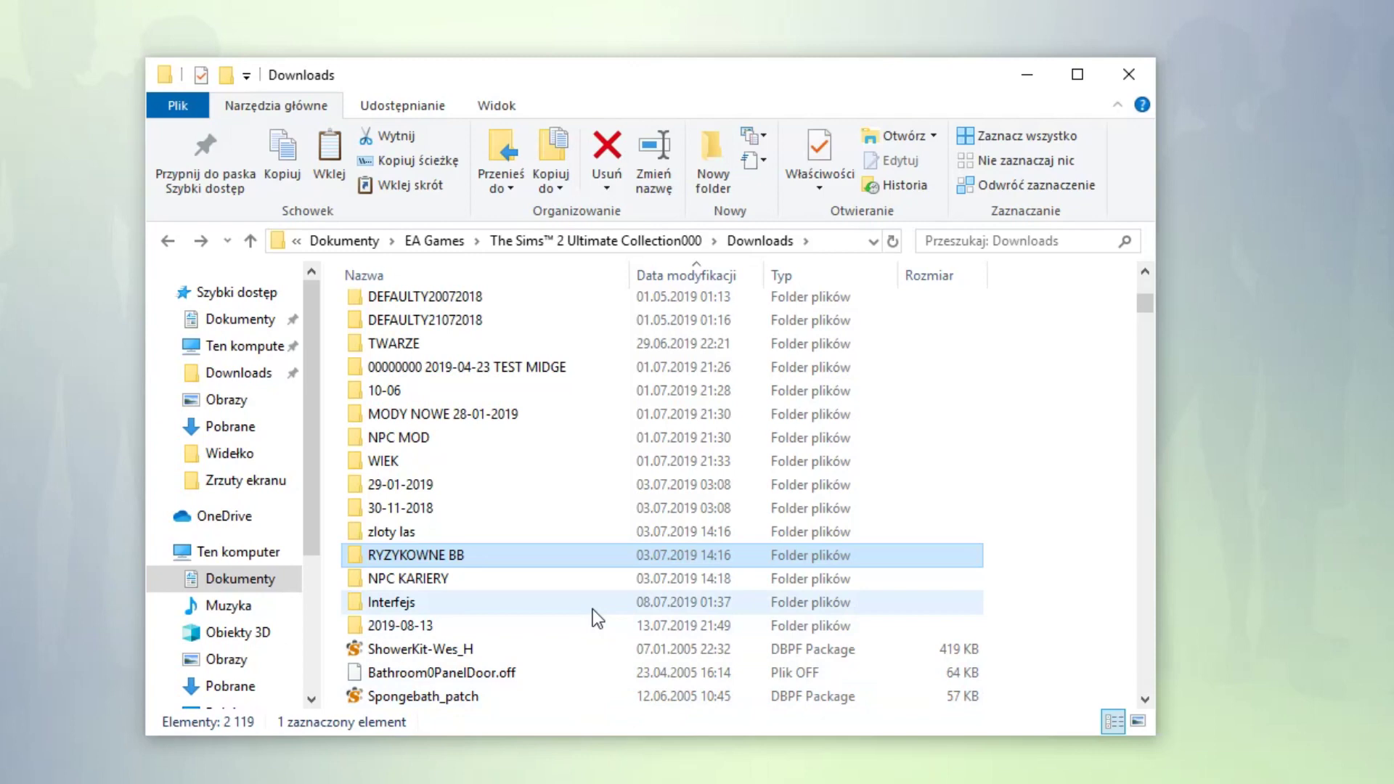
{"action": "left_click", "coordinate": [581, 578]}
{"action": "left_click", "coordinate": [567, 558]}
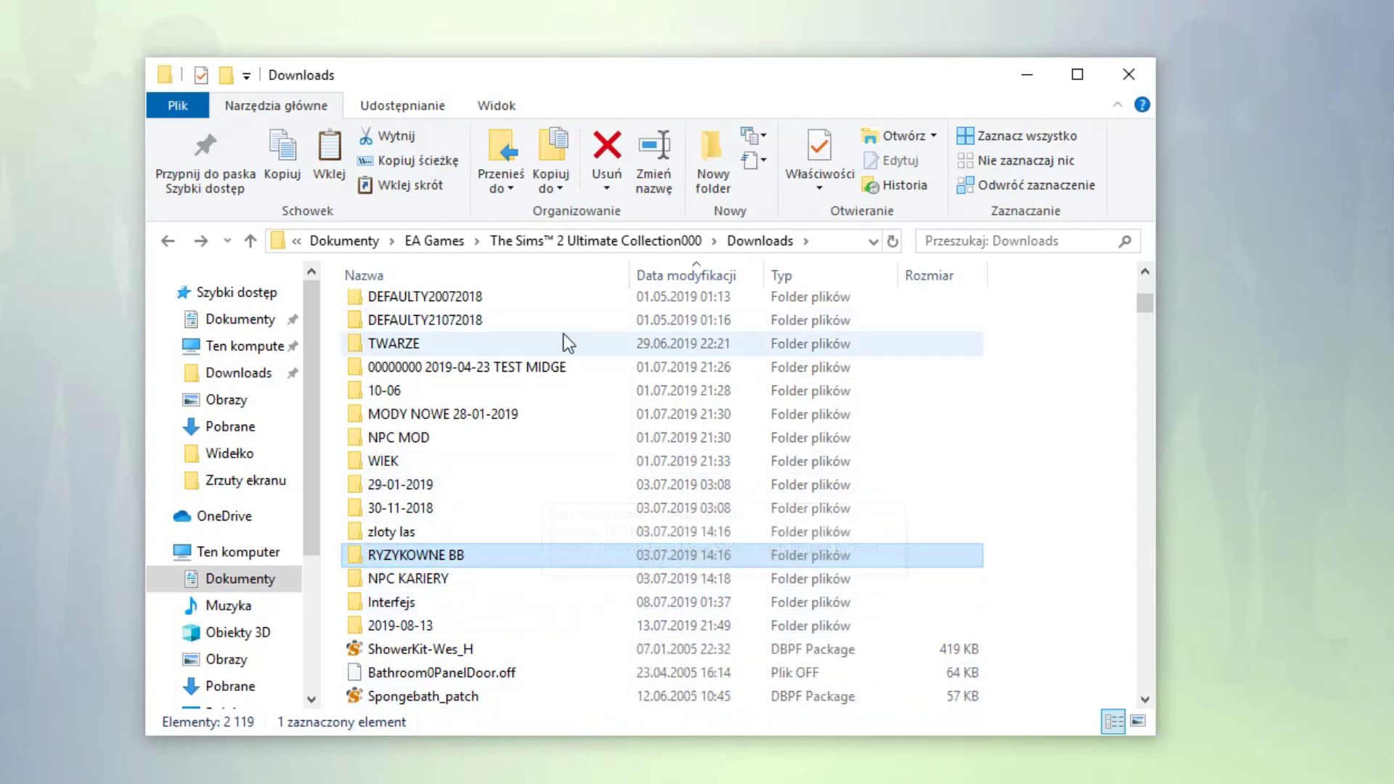
{"action": "left_click", "coordinate": [570, 367]}
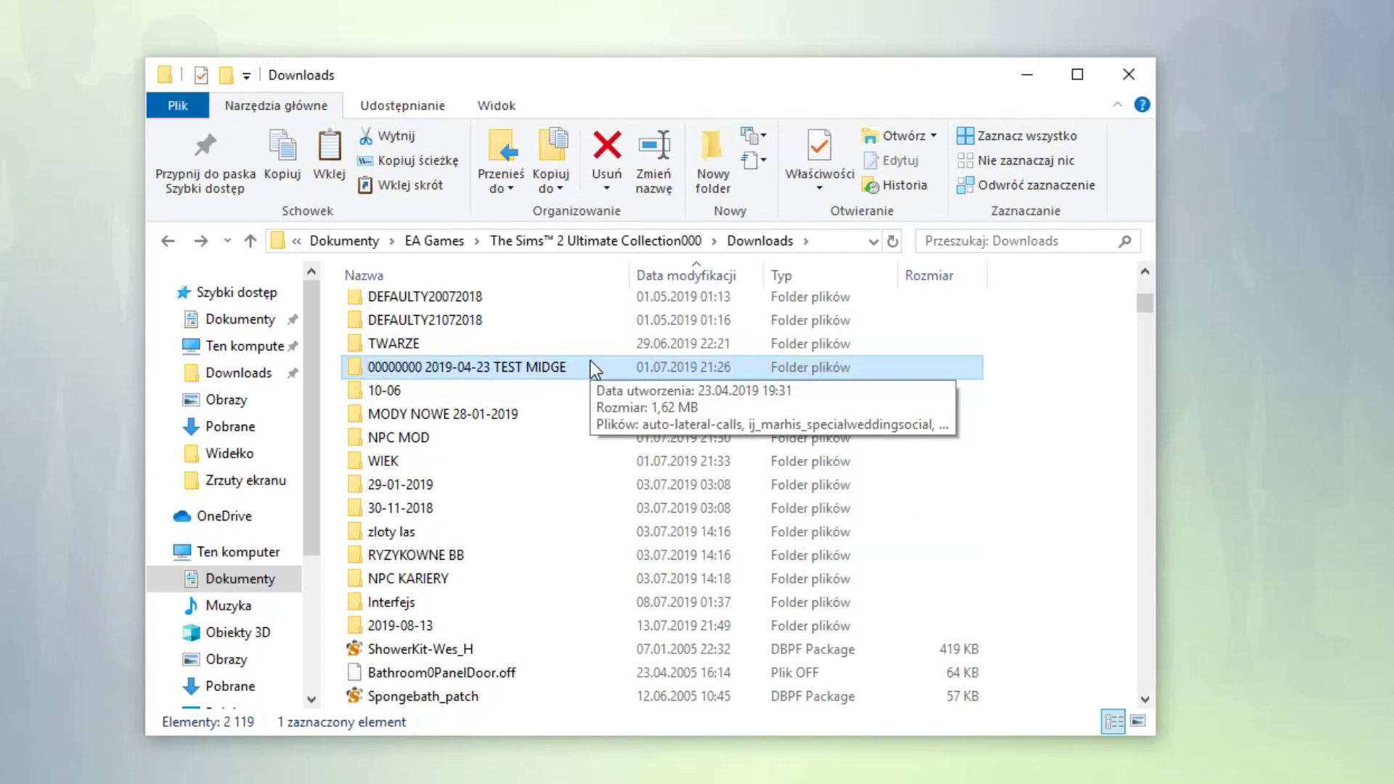
{"action": "left_click", "coordinate": [606, 553]}
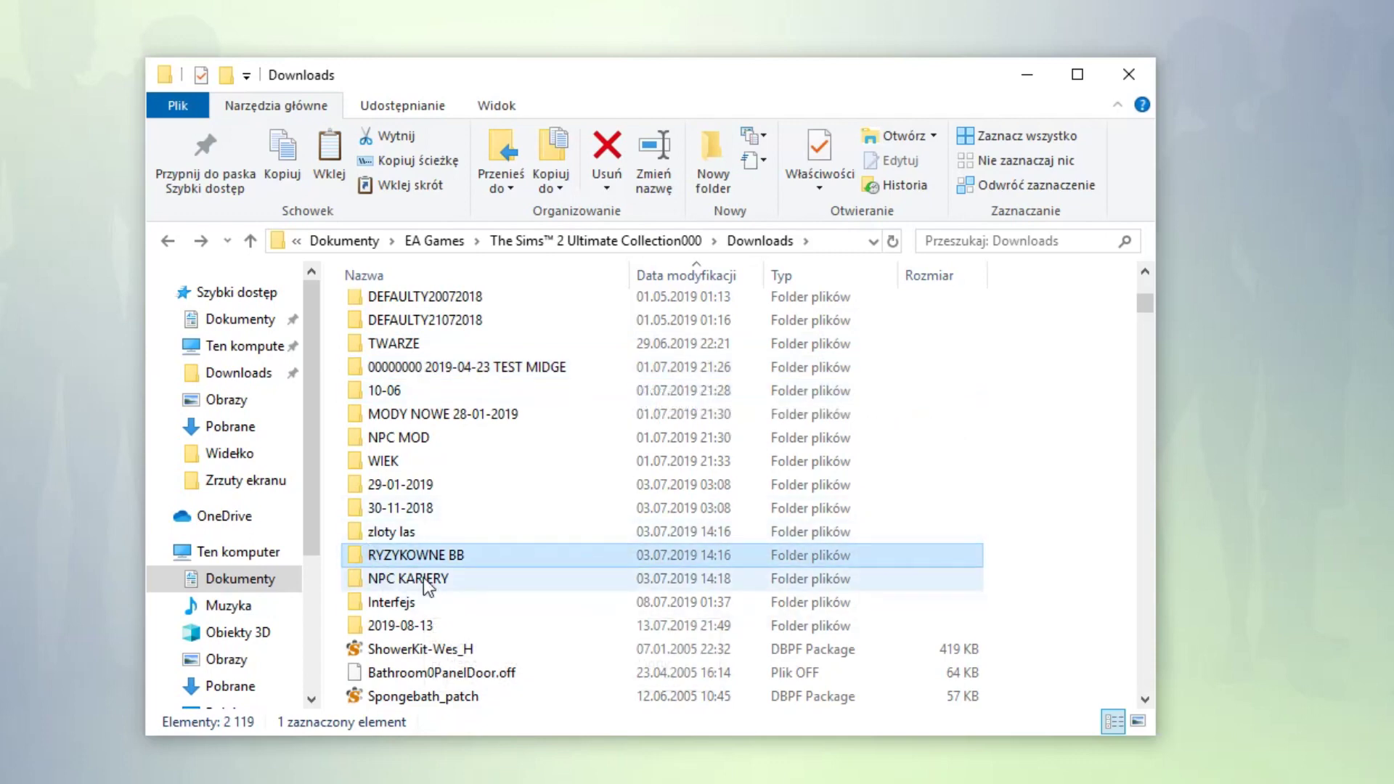
- Examine the OCZY, SOCZEWKI and MODY WAZNE folder entries in the Downloads list
{"action": "scroll", "coordinate": [531, 592], "scroll_direction": "up", "scroll_amount": 1}
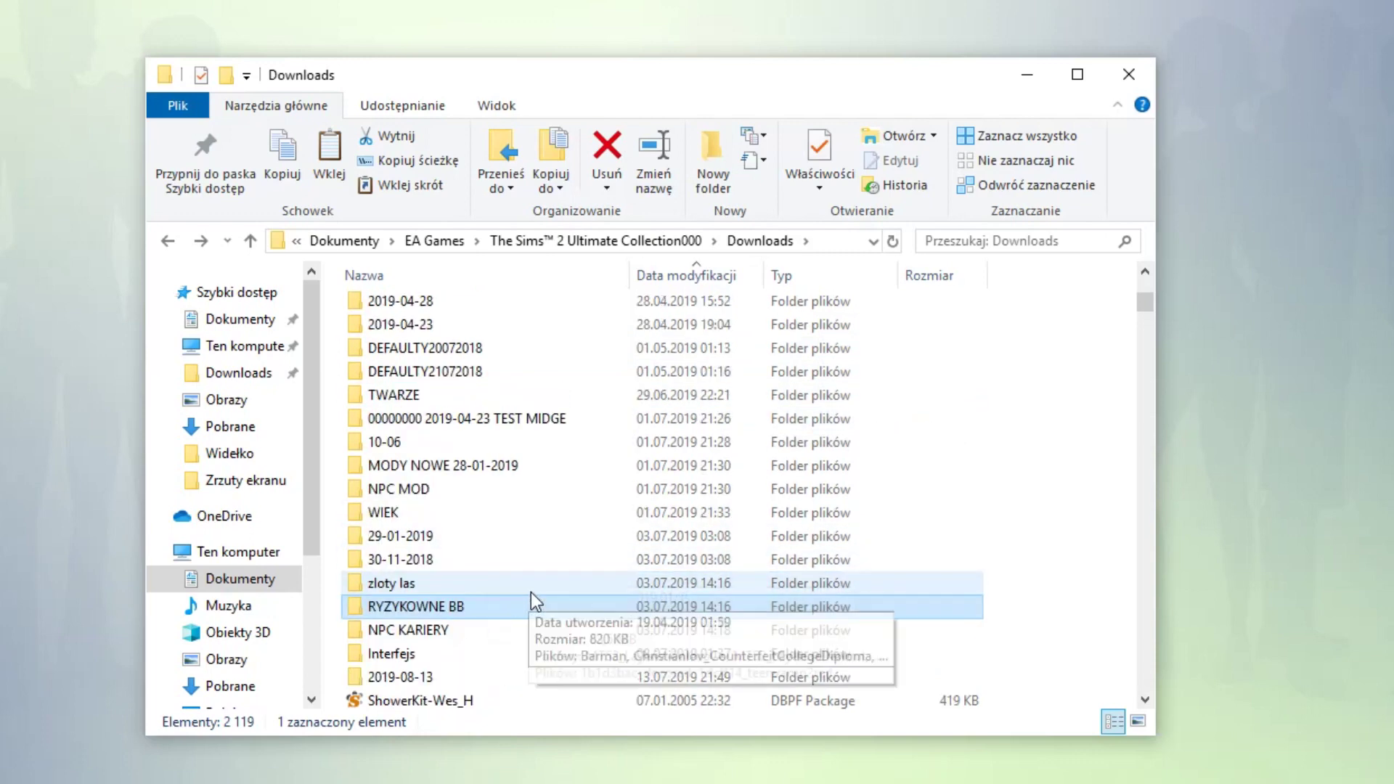
{"action": "scroll", "coordinate": [531, 593], "scroll_direction": "up", "scroll_amount": 1}
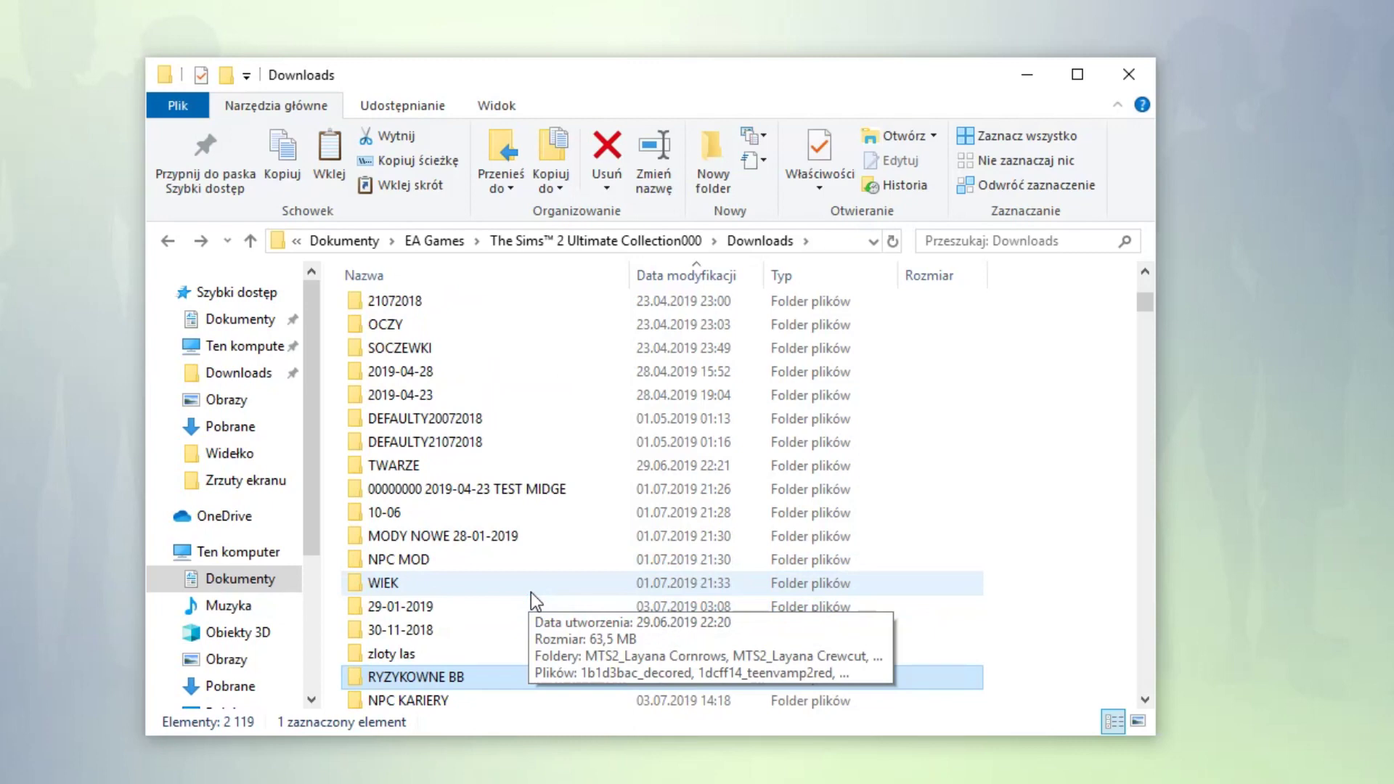
{"action": "scroll", "coordinate": [530, 592], "scroll_direction": "up", "scroll_amount": 1}
{"action": "left_click", "coordinate": [474, 390]}
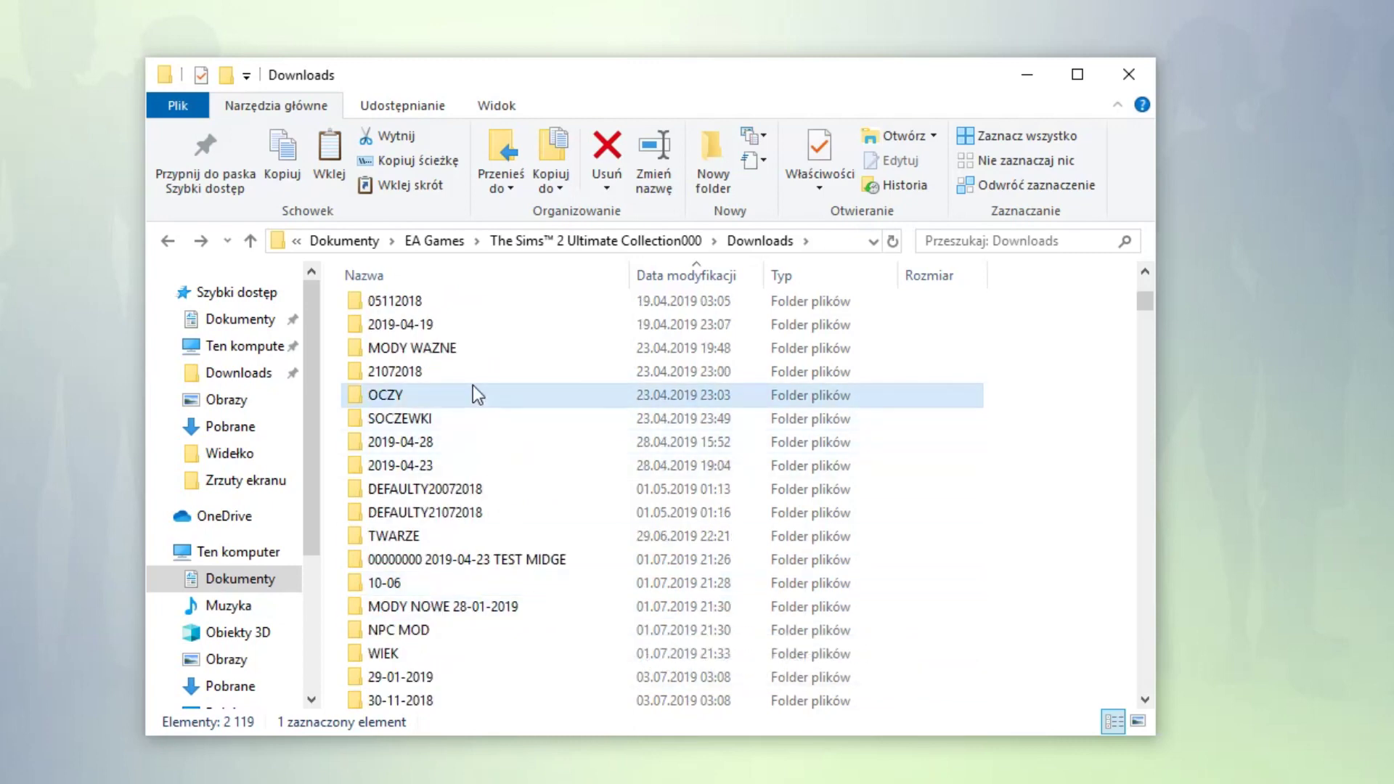
{"action": "left_click", "coordinate": [481, 420]}
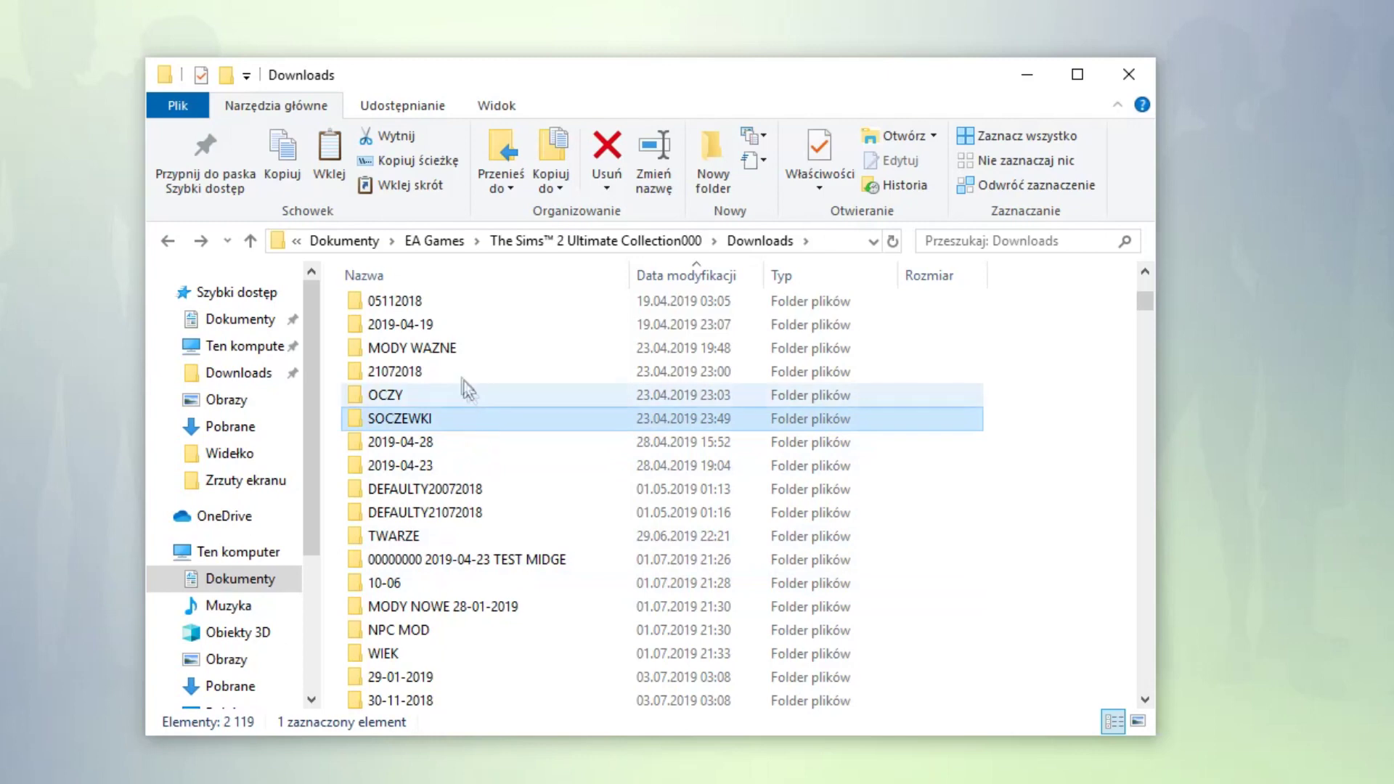
{"action": "mouse_move", "coordinate": [452, 351]}
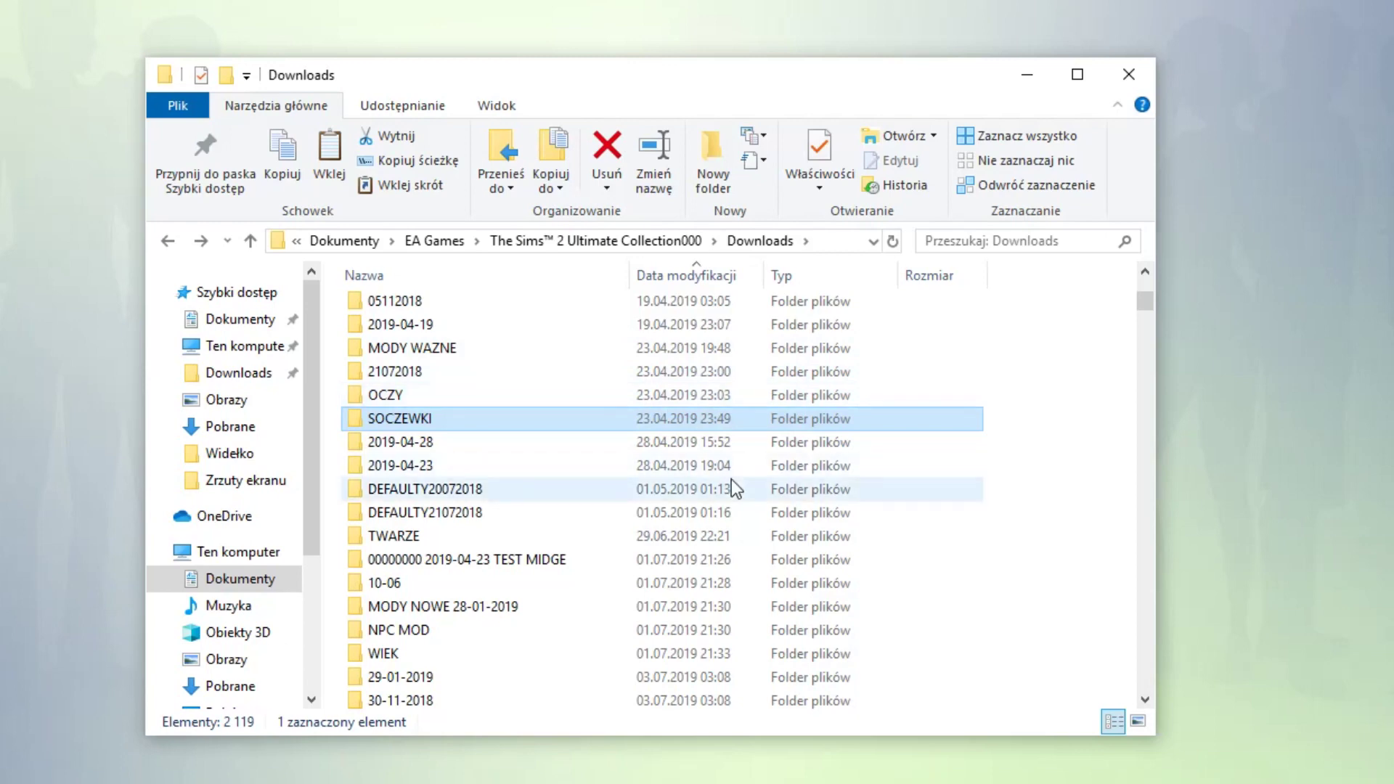
- Look through the older dated and themed subfolders in Downloads, such as DEFAULTY, KONFLIKTY and POSEBOX
{"action": "scroll", "coordinate": [730, 483], "scroll_direction": "up", "scroll_amount": 8}
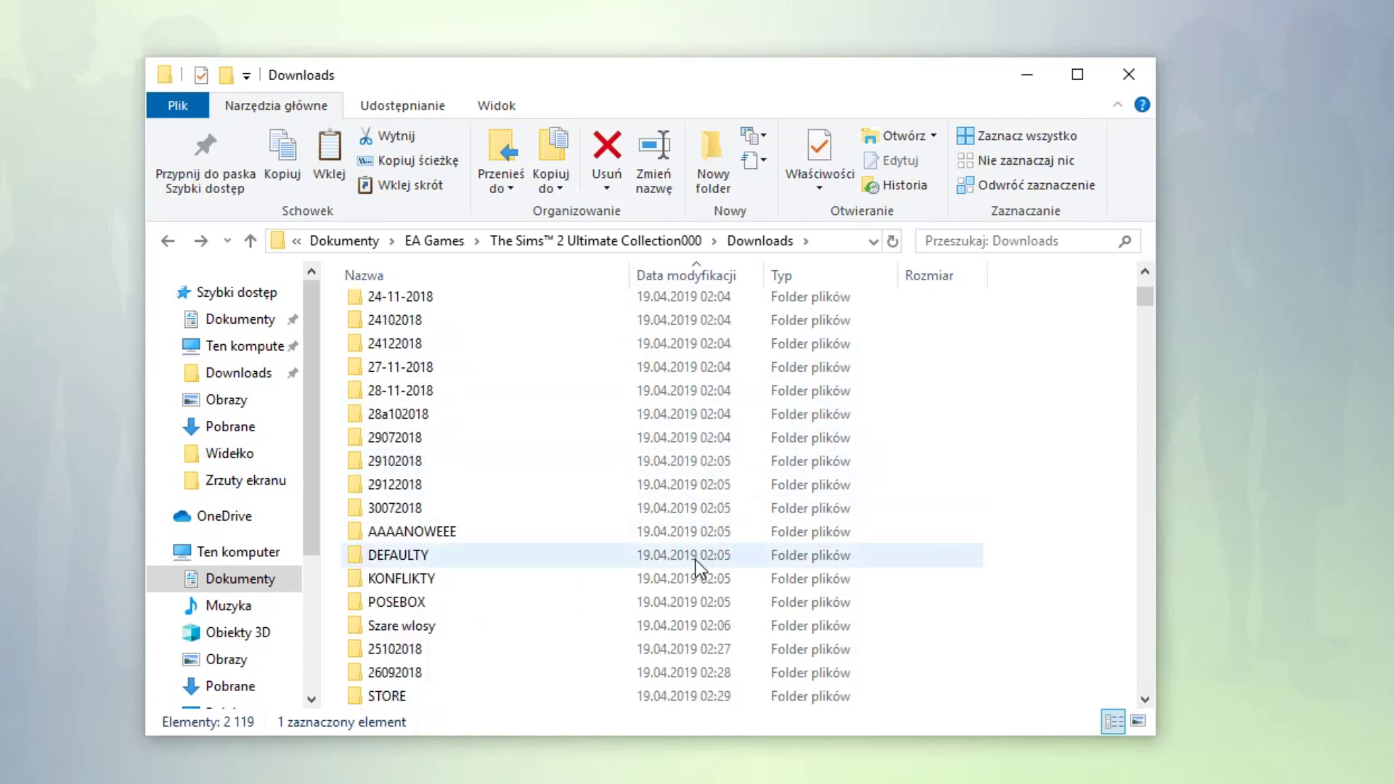
{"action": "scroll", "coordinate": [697, 570], "scroll_direction": "down", "scroll_amount": 1}
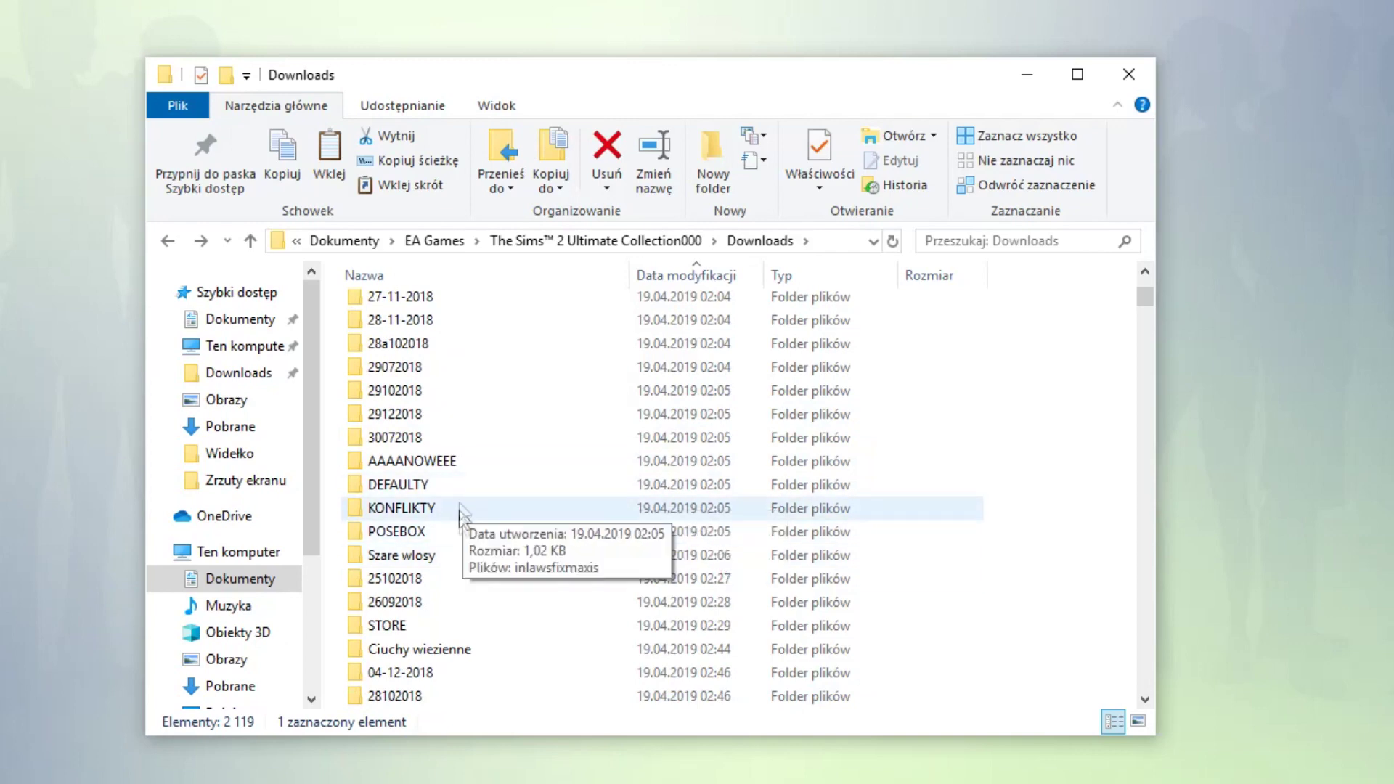
{"action": "scroll", "coordinate": [460, 536], "scroll_direction": "up", "scroll_amount": 3}
{"action": "scroll", "coordinate": [467, 545], "scroll_direction": "down", "scroll_amount": 12}
{"action": "scroll", "coordinate": [494, 538], "scroll_direction": "up", "scroll_amount": 3}
- Look through the facefile packages inside the TWARZE folder and return to Downloads
{"action": "left_click", "coordinate": [429, 464]}
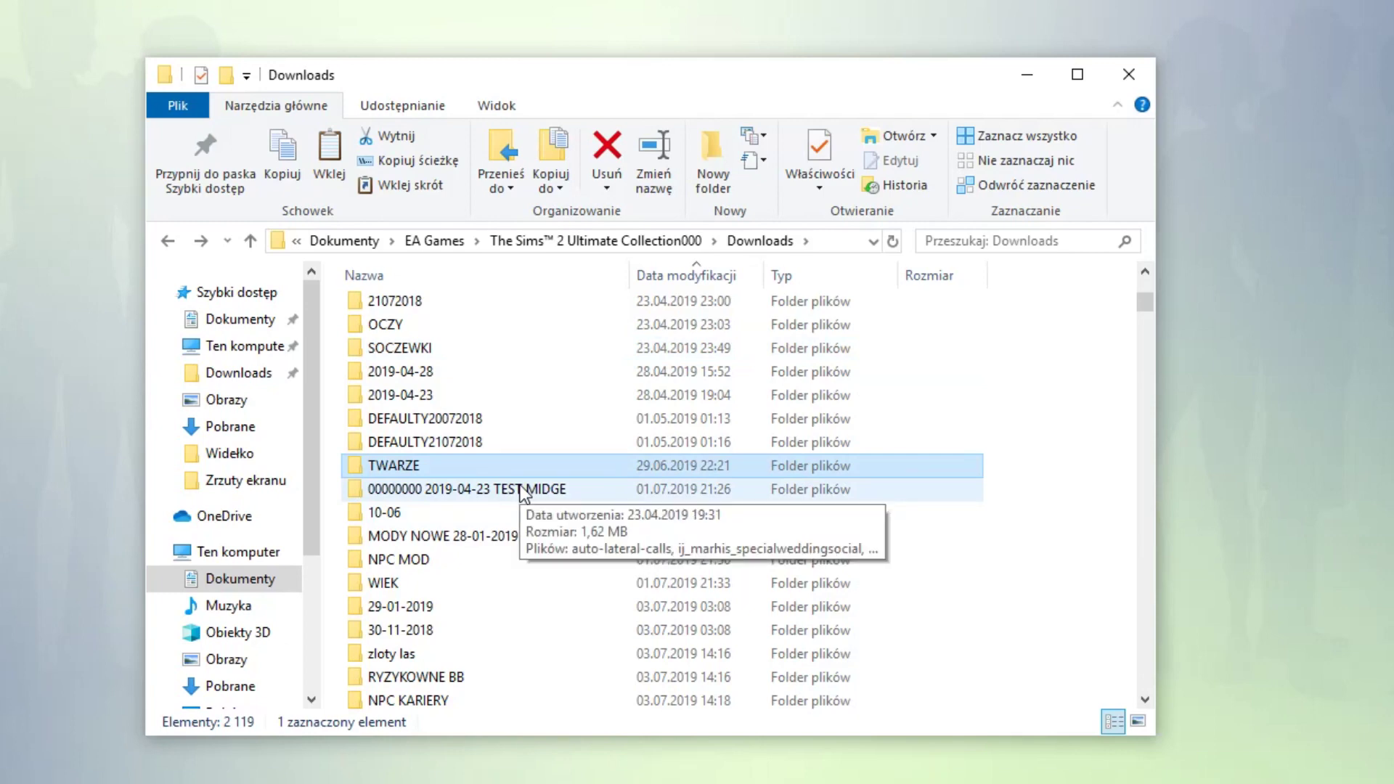
{"action": "double_click", "coordinate": [475, 463]}
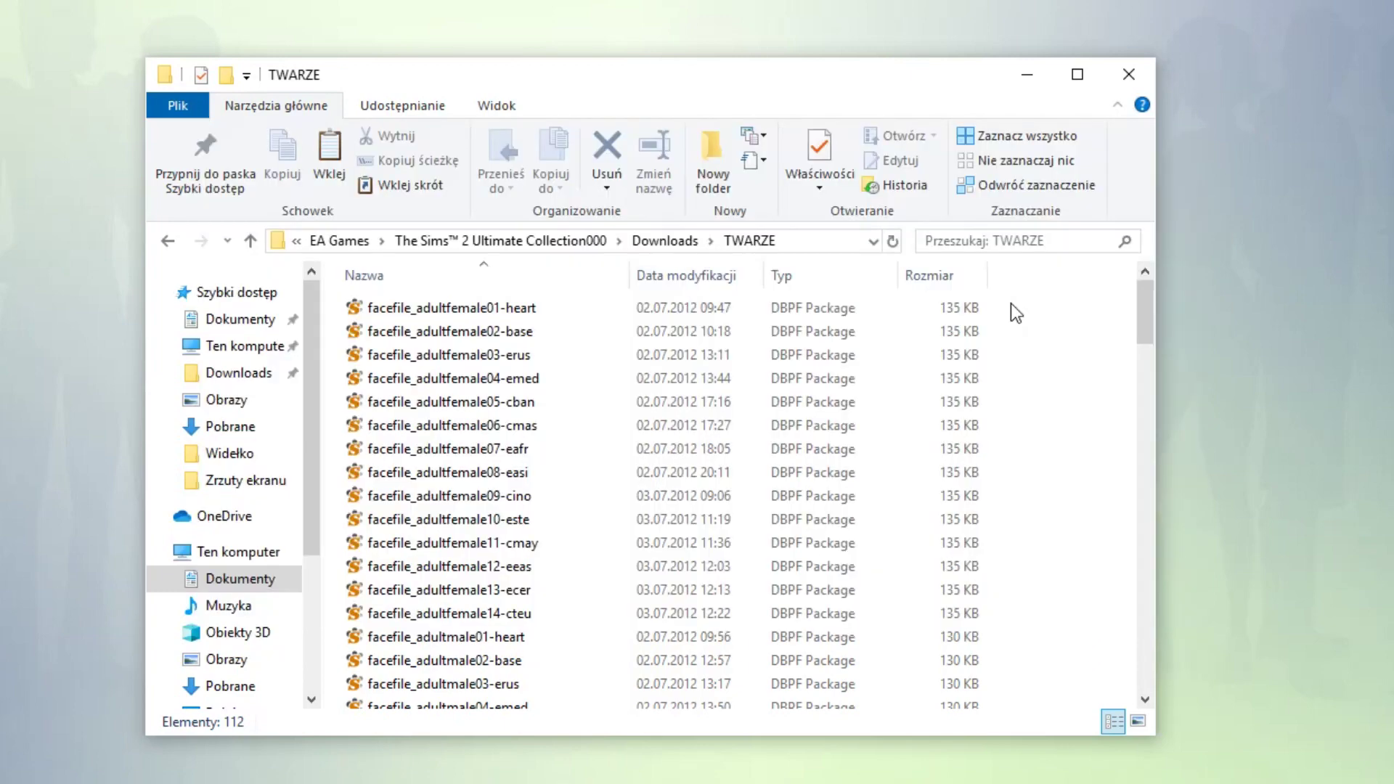
{"action": "scroll", "coordinate": [699, 503], "scroll_direction": "down", "scroll_amount": 20}
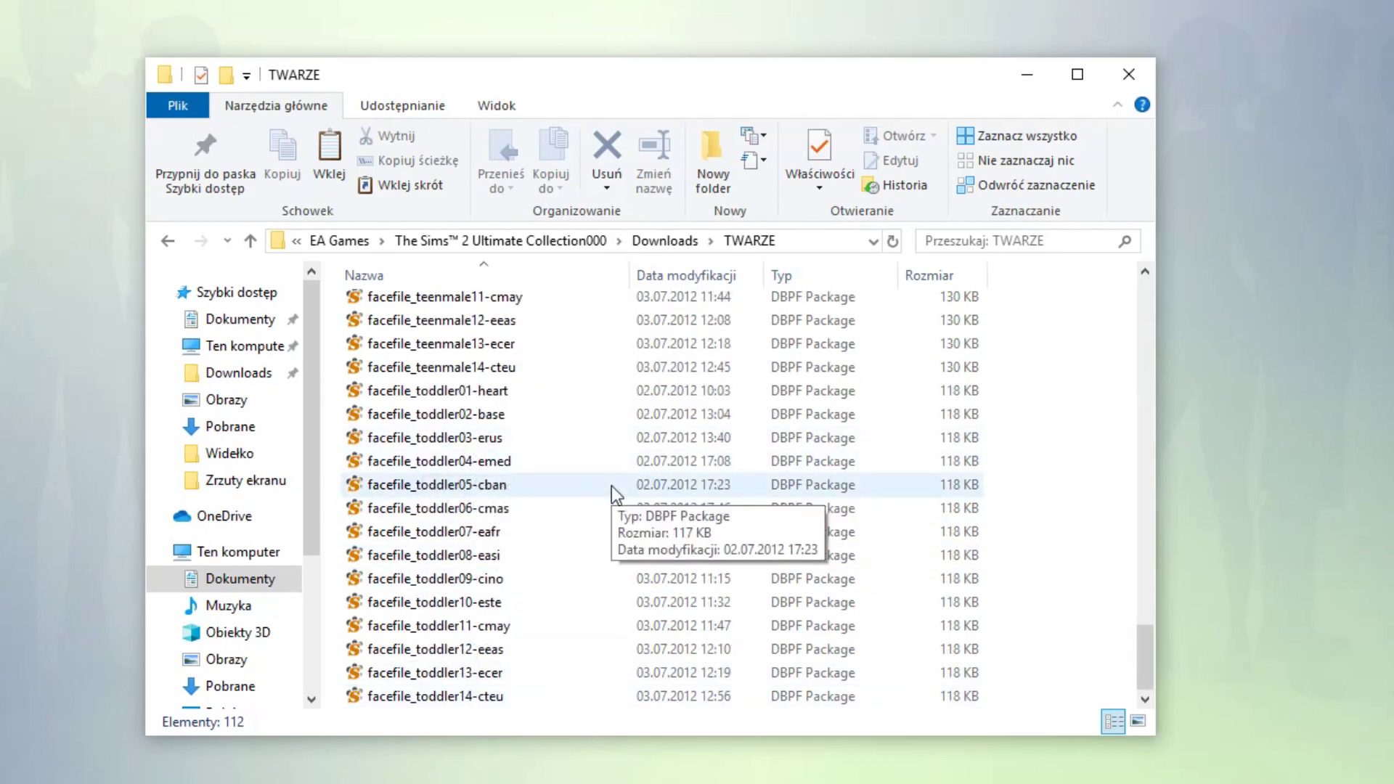
{"action": "key", "text": "BackSpace"}
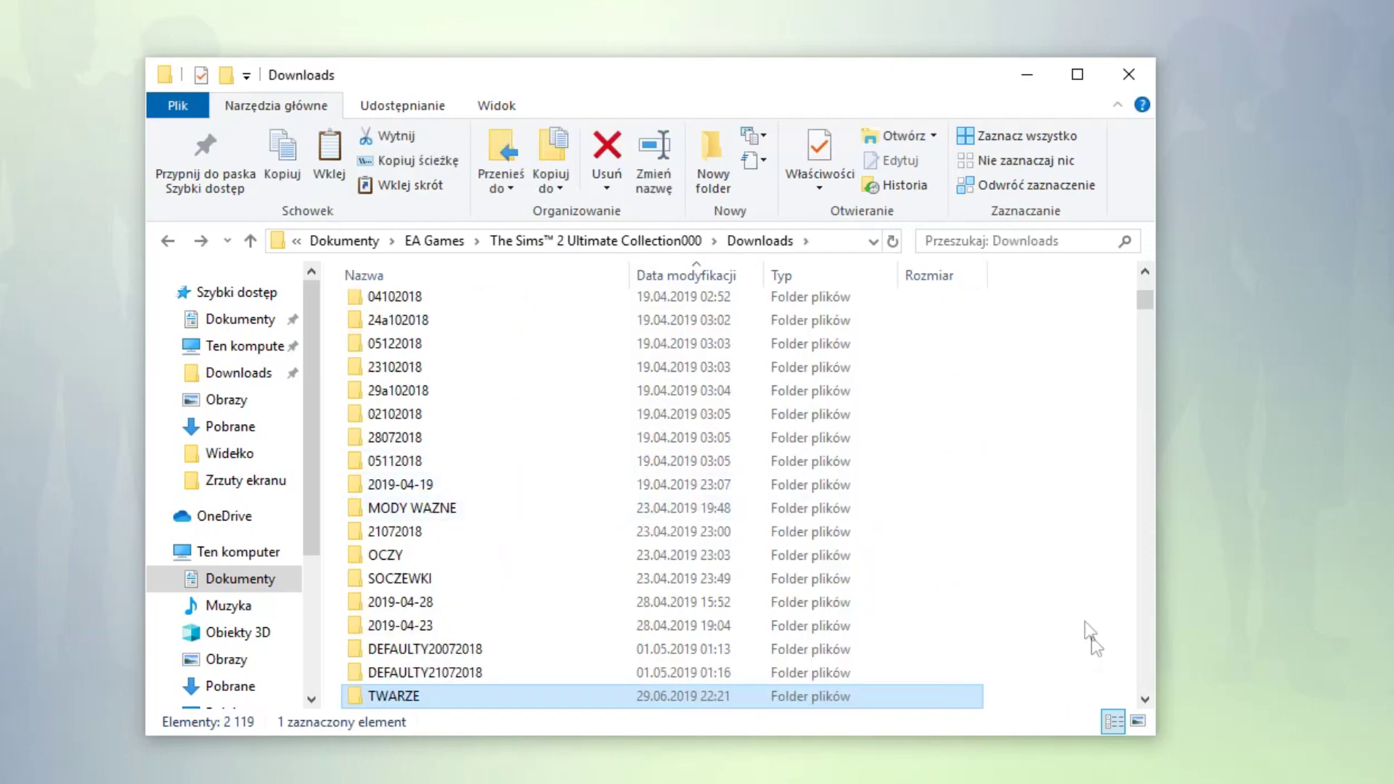
- Check the contents of the 2019-08-13 folder, then remove that folder from Downloads
{"action": "left_click", "coordinate": [1046, 512]}
{"action": "scroll", "coordinate": [1043, 545], "scroll_direction": "down", "scroll_amount": 3}
{"action": "scroll", "coordinate": [1031, 586], "scroll_direction": "down", "scroll_amount": 1}
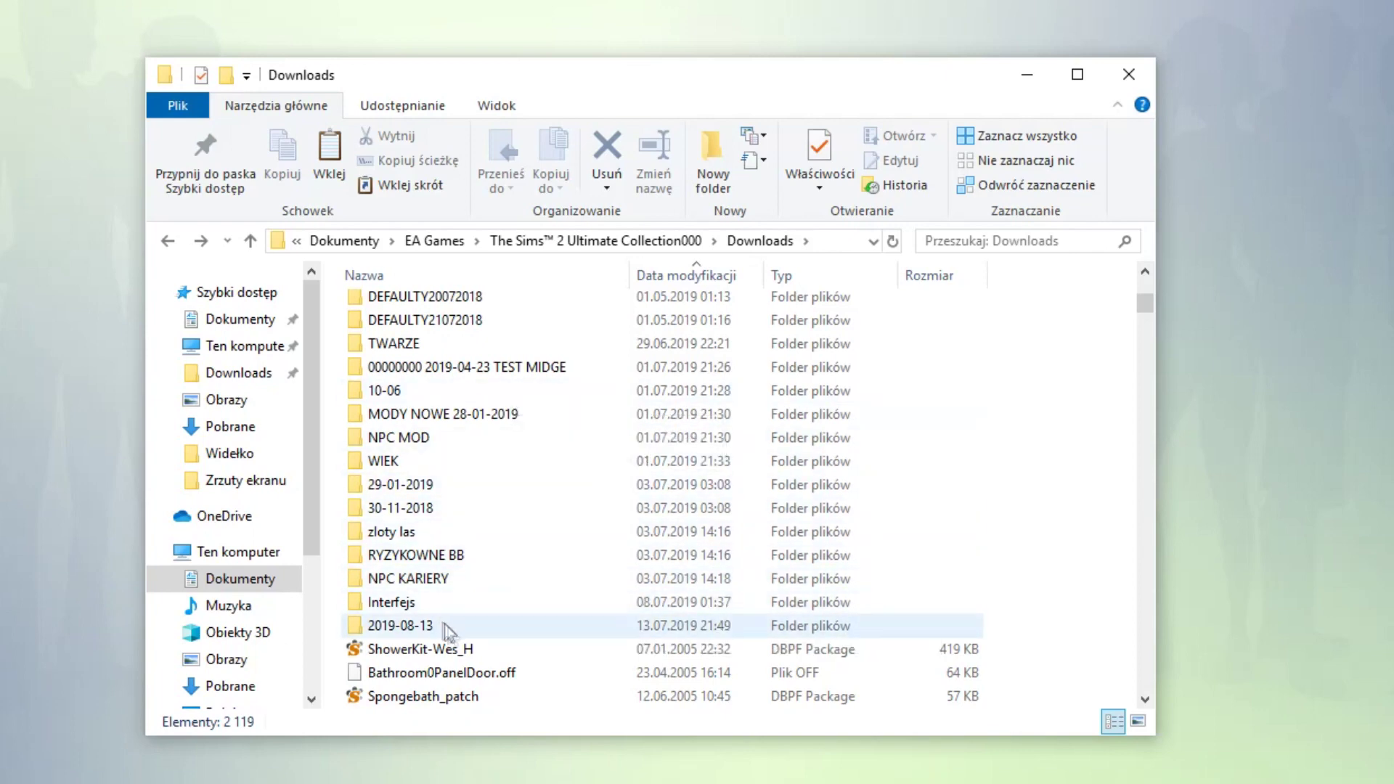
{"action": "left_click", "coordinate": [471, 621]}
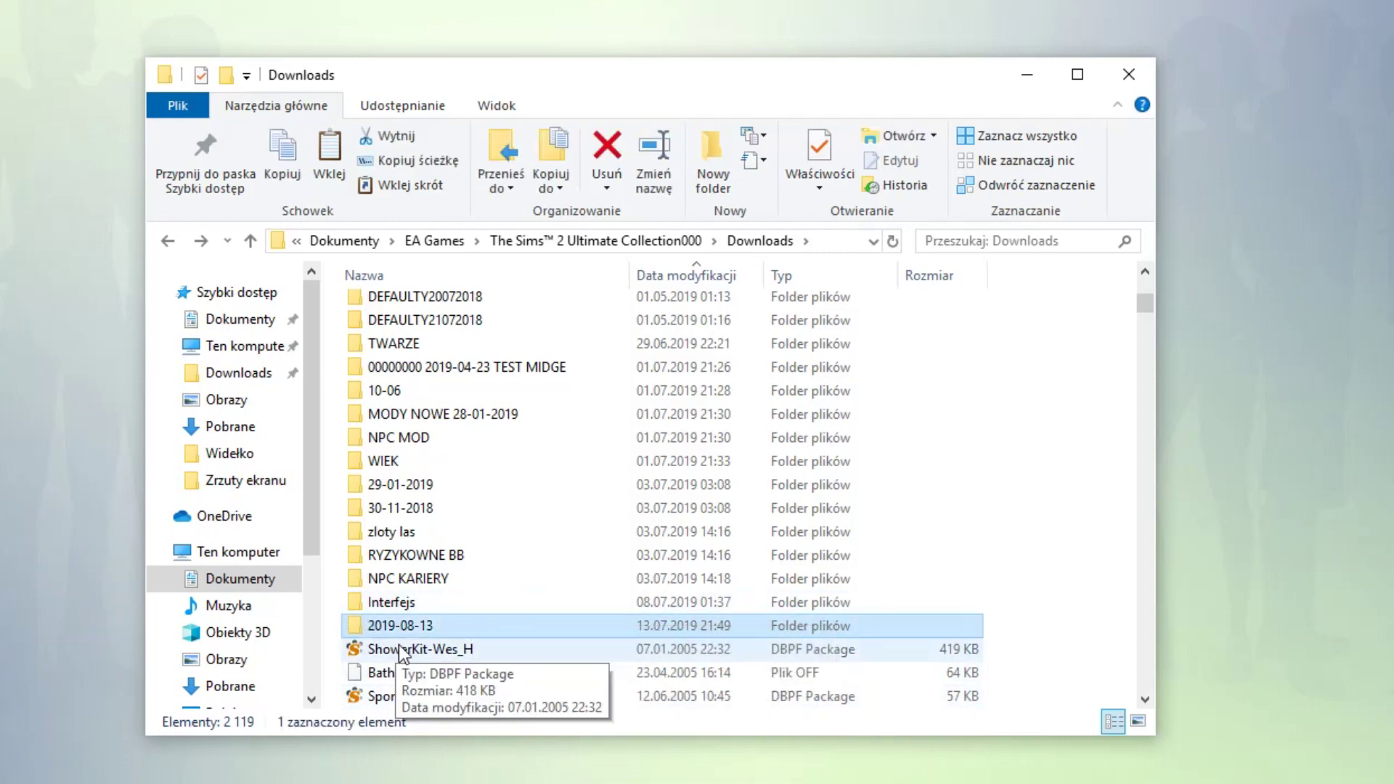
{"action": "double_click", "coordinate": [408, 620]}
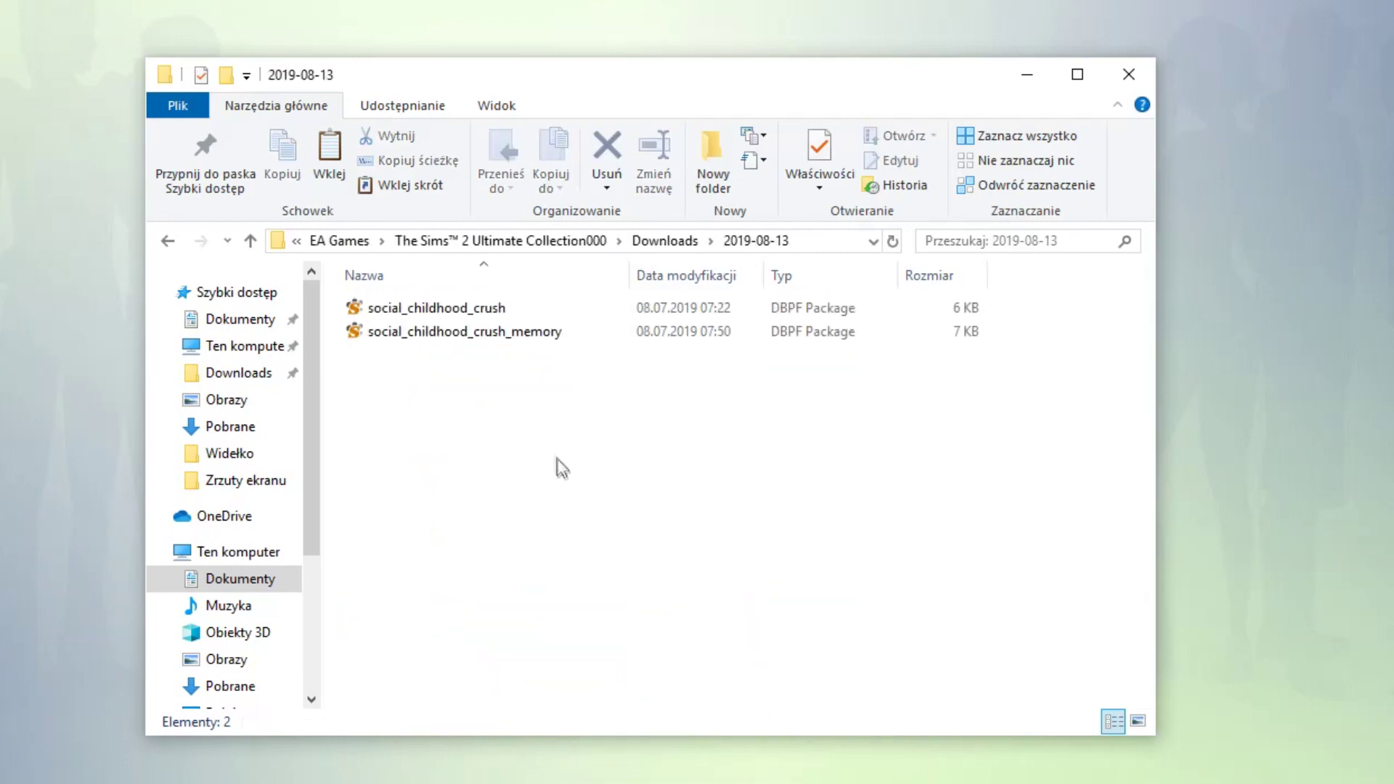
{"action": "key", "text": "alt+Left"}
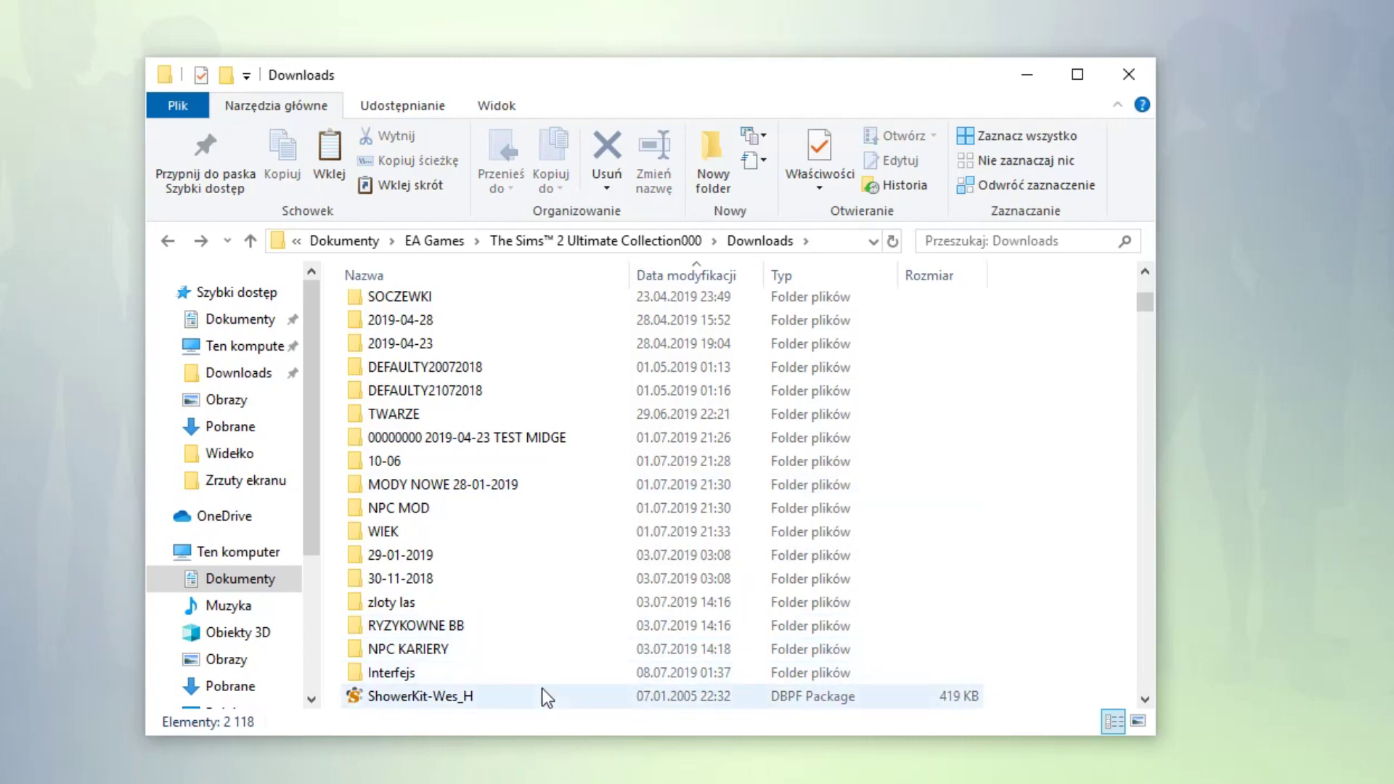
- Look through the packages and subfolders inside the Interfejs folder and return to Downloads
{"action": "double_click", "coordinate": [535, 669]}
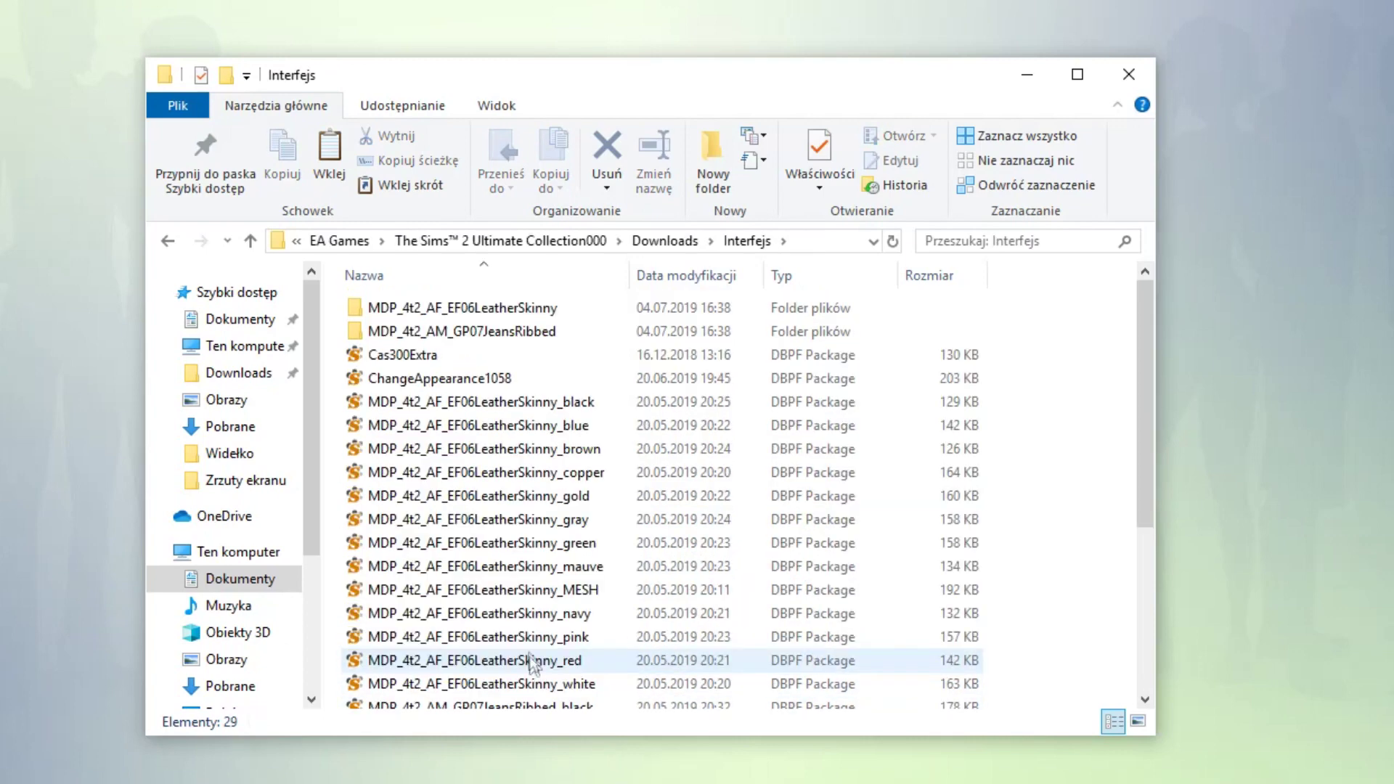
{"action": "scroll", "coordinate": [538, 654], "scroll_direction": "down", "scroll_amount": 4}
{"action": "scroll", "coordinate": [541, 624], "scroll_direction": "up", "scroll_amount": 4}
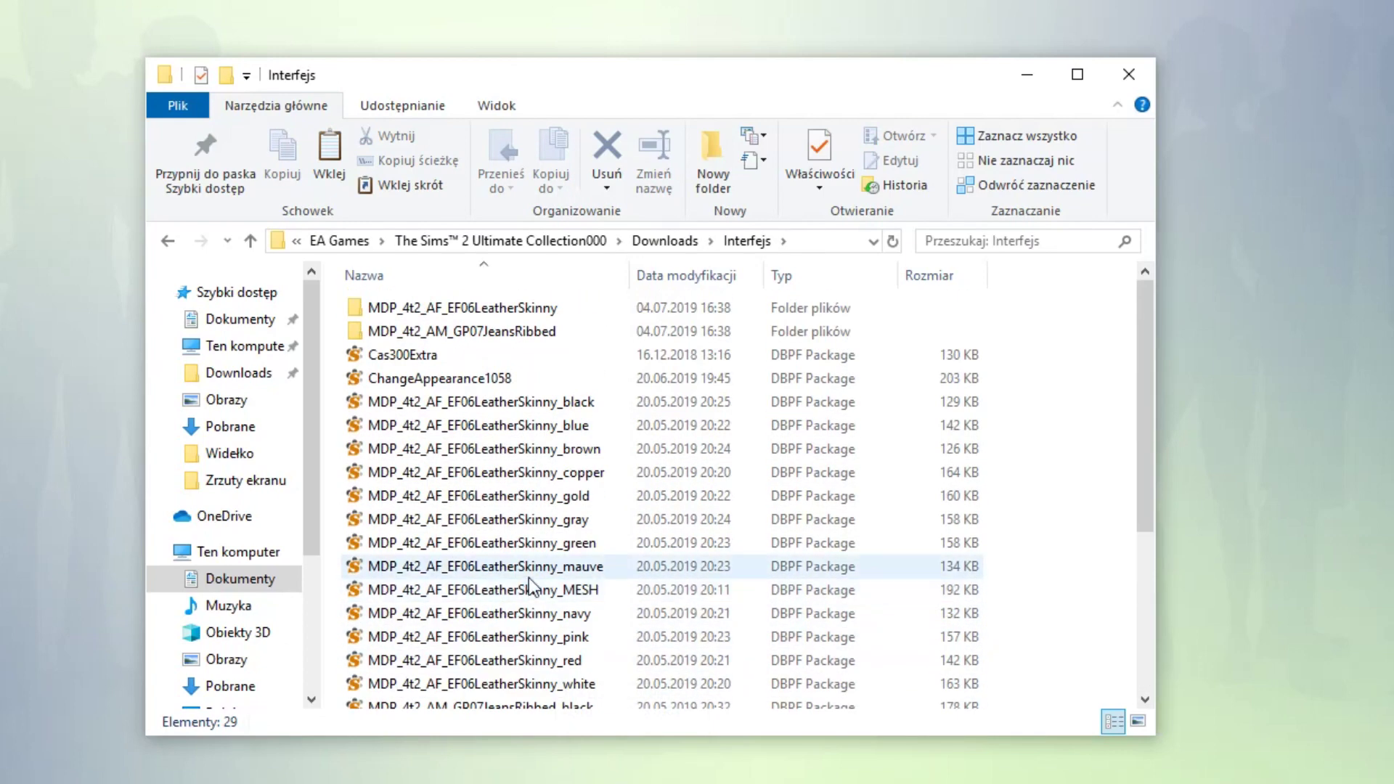
{"action": "key", "text": "alt+Left"}
{"action": "key", "text": "alt+Right"}
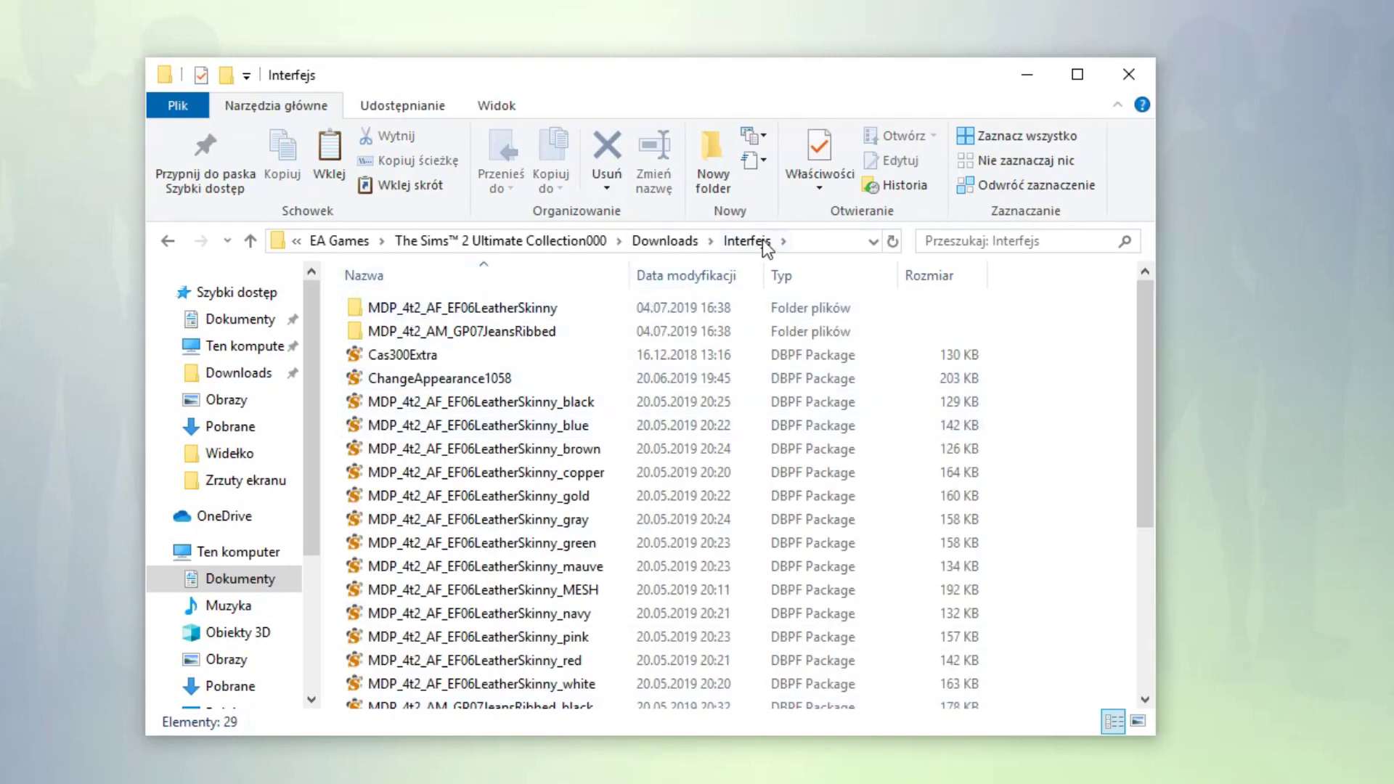
{"action": "scroll", "coordinate": [483, 557], "scroll_direction": "down", "scroll_amount": 4}
{"action": "key", "text": "alt+Left"}
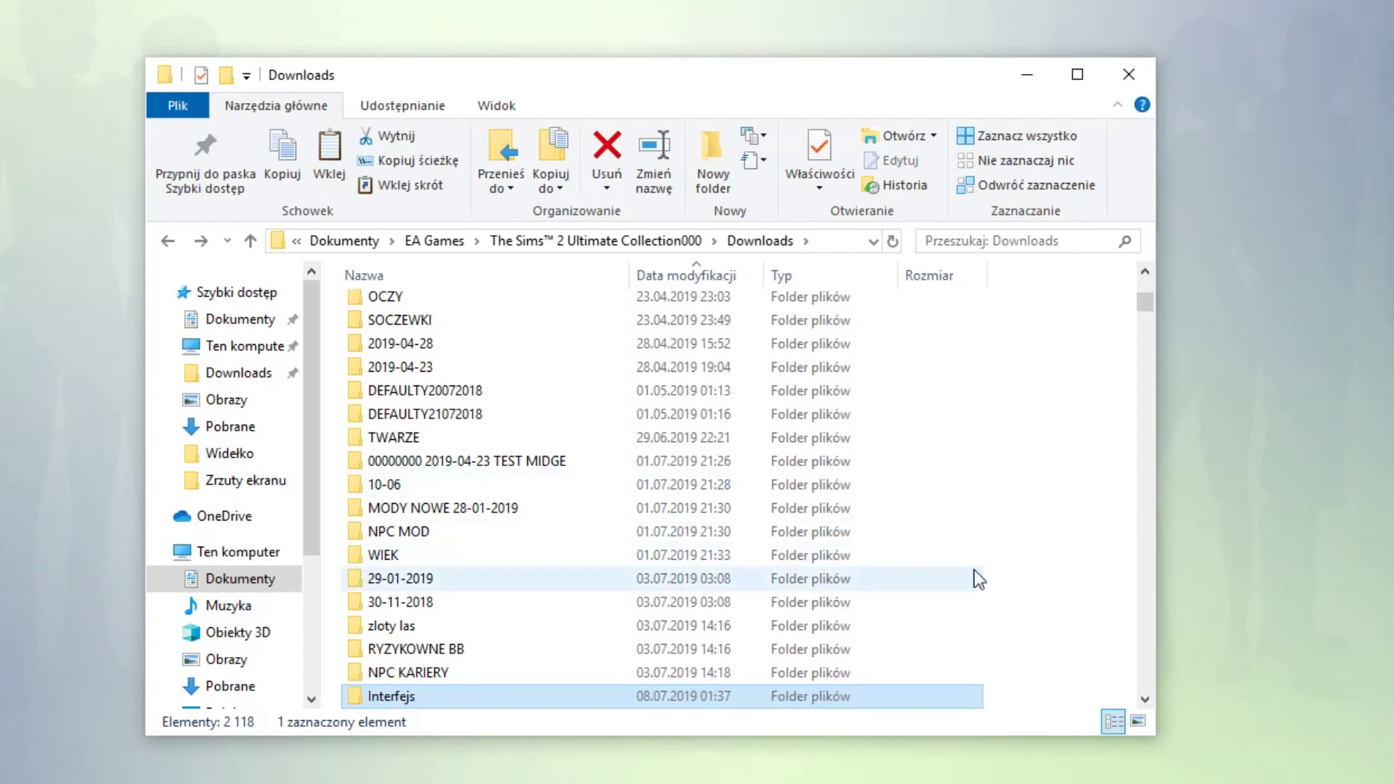
- Look inside the OCZY folder, then return to the Downloads list and review its subfolders
{"action": "double_click", "coordinate": [522, 296]}
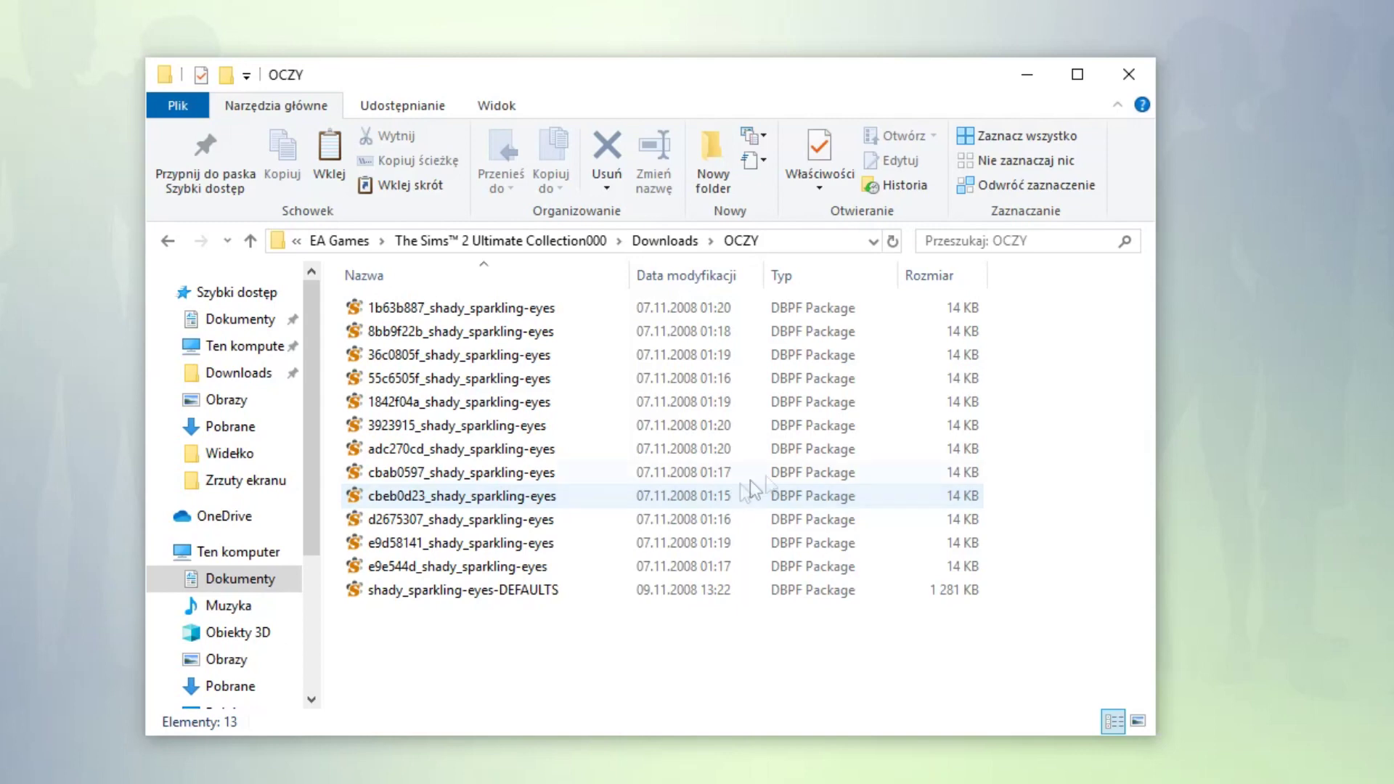
{"action": "key", "text": "alt+Left"}
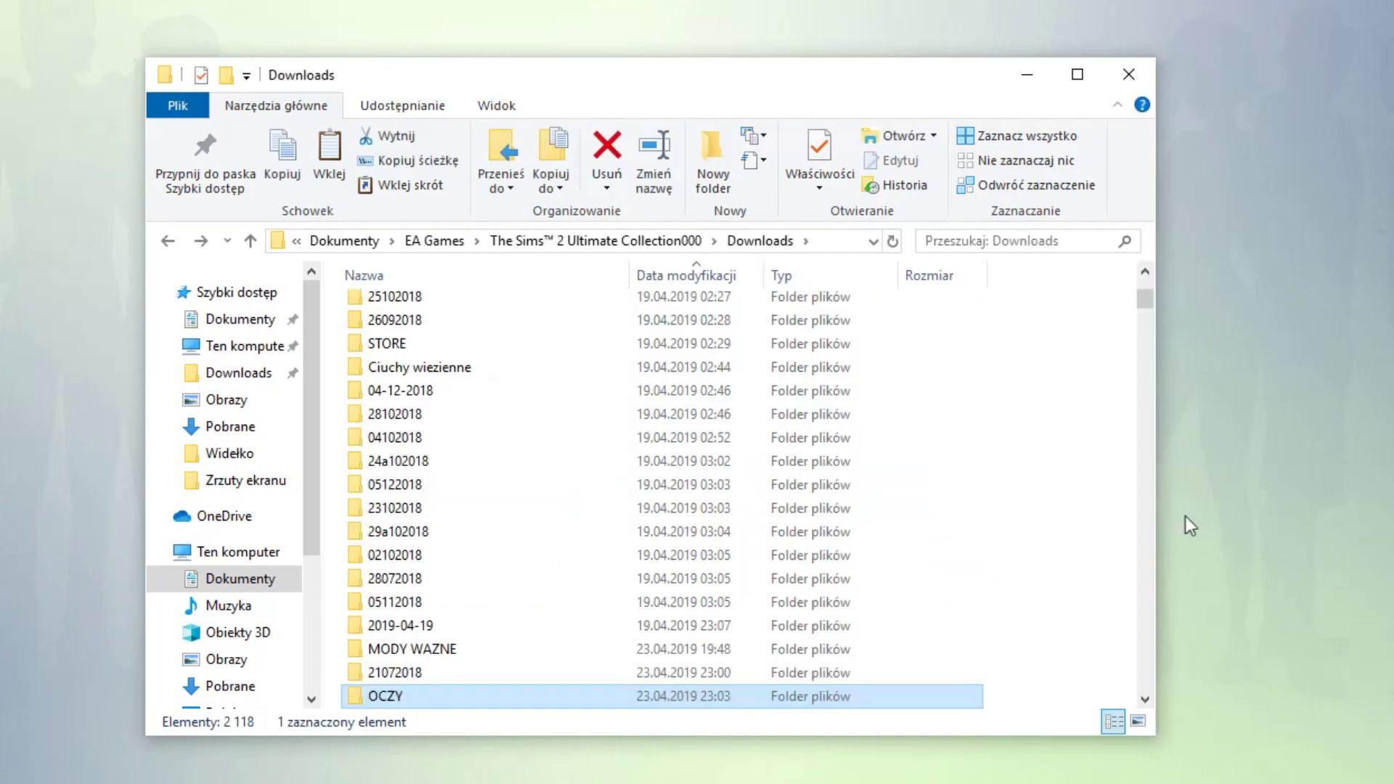
{"action": "scroll", "coordinate": [483, 644], "scroll_direction": "down", "scroll_amount": 2}
{"action": "left_click", "coordinate": [1060, 479]}
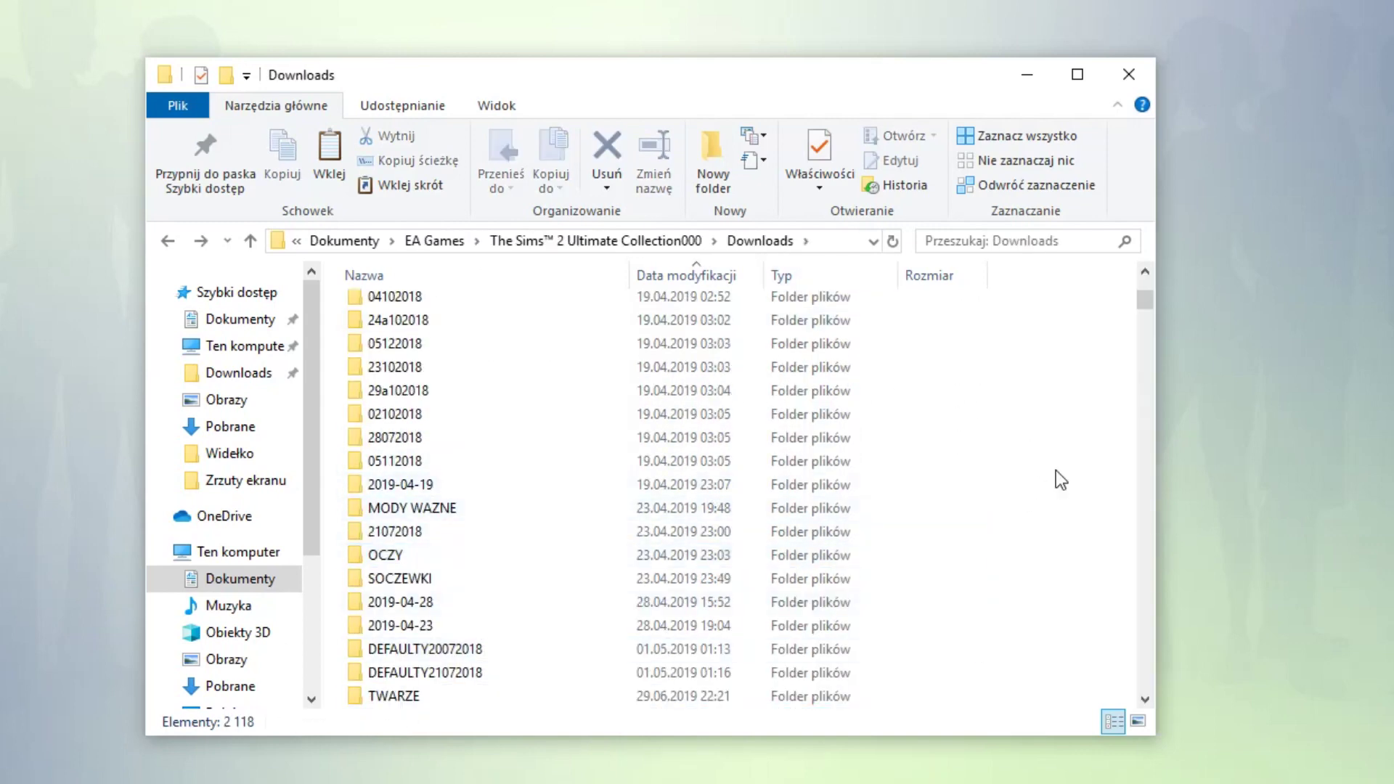
{"action": "scroll", "coordinate": [1061, 480], "scroll_direction": "down", "scroll_amount": 5}
{"action": "scroll", "coordinate": [1064, 550], "scroll_direction": "up", "scroll_amount": 3}
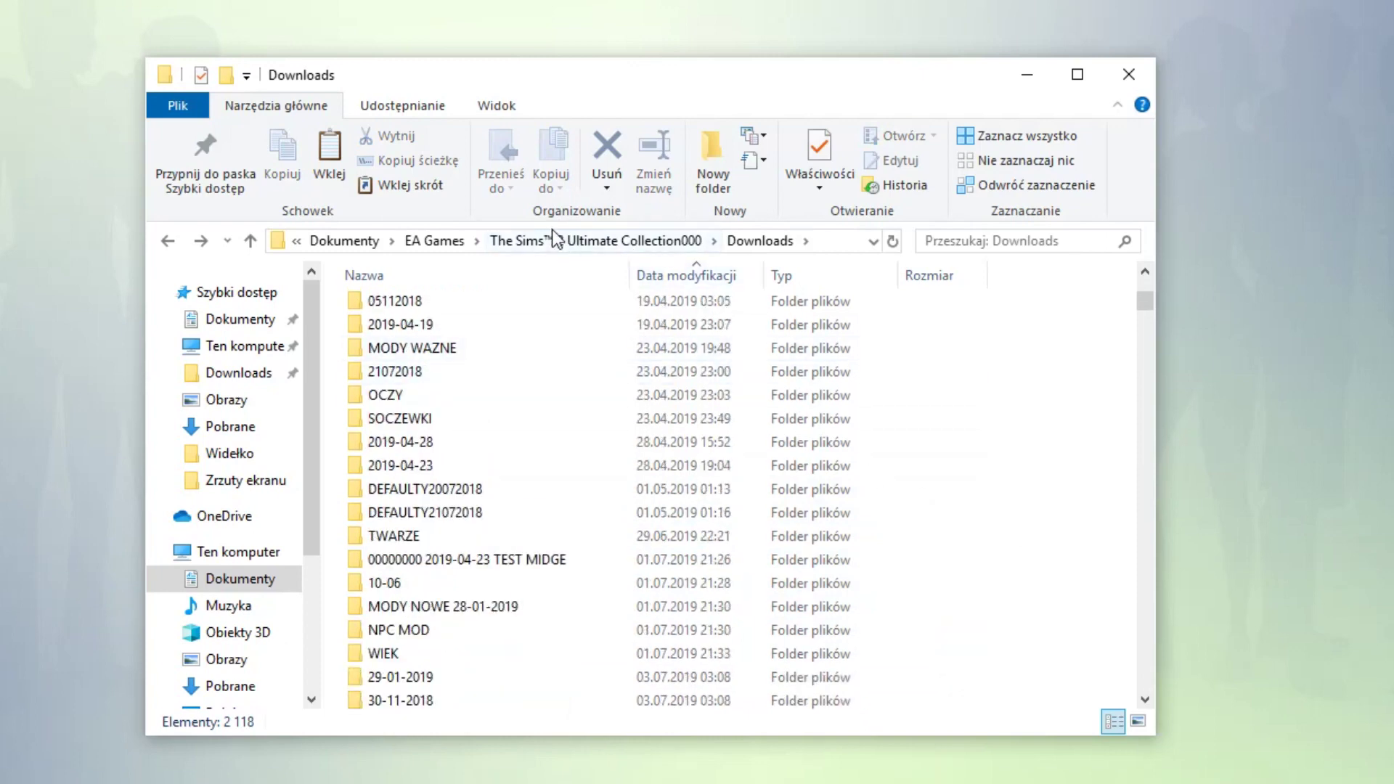
{"action": "mouse_move", "coordinate": [585, 465]}
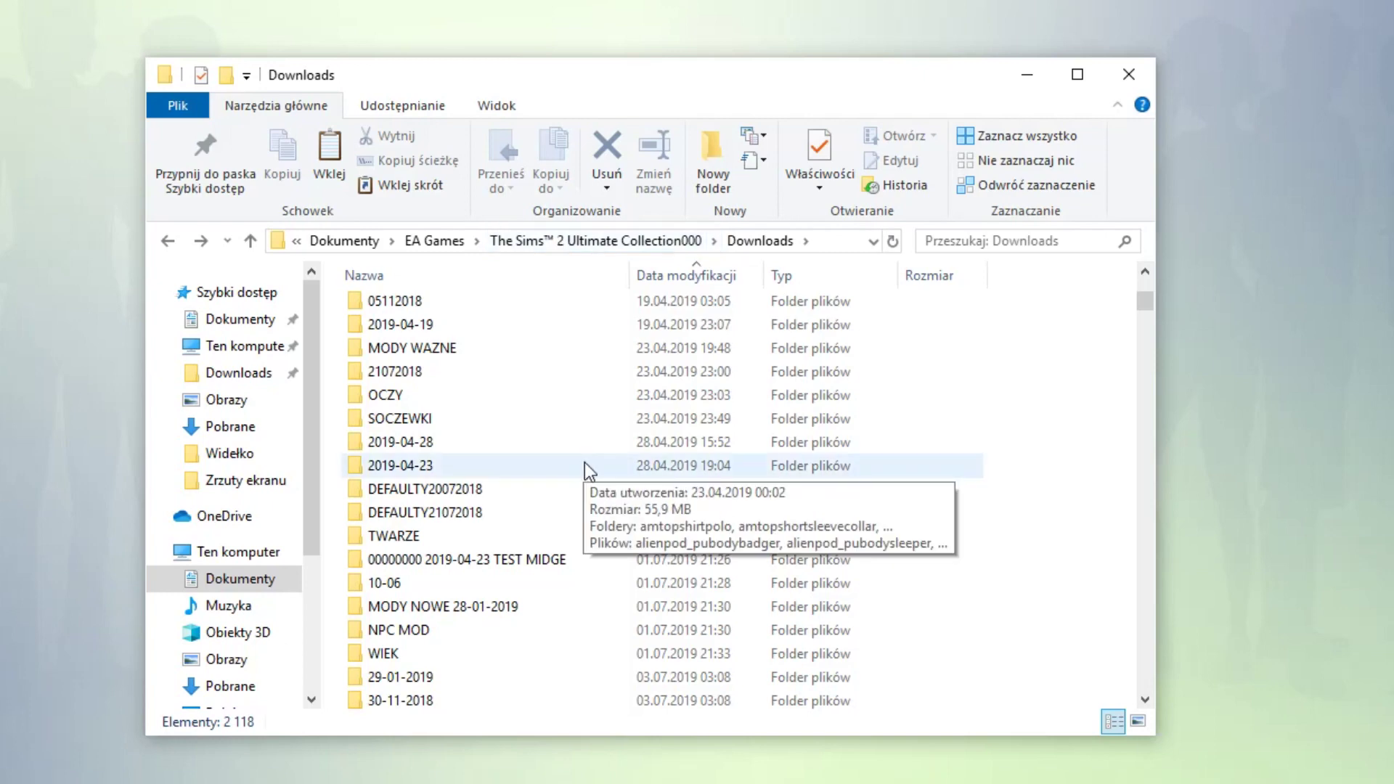
- Go to EA Games, look inside The Sims 2 Ultimate Collection and its Downloads folder, and return to EA Games
{"action": "left_click", "coordinate": [429, 243]}
{"action": "left_click", "coordinate": [535, 539]}
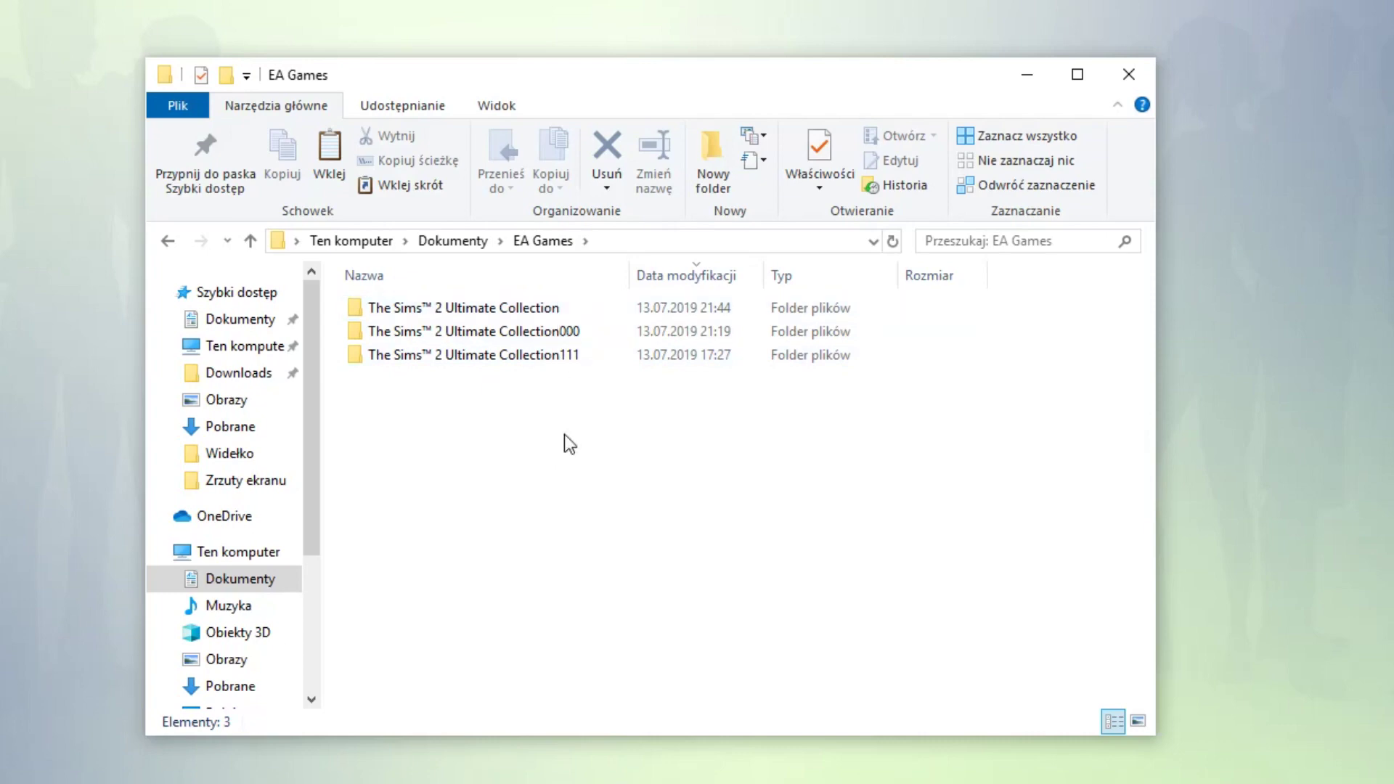
{"action": "double_click", "coordinate": [511, 308]}
{"action": "double_click", "coordinate": [481, 381]}
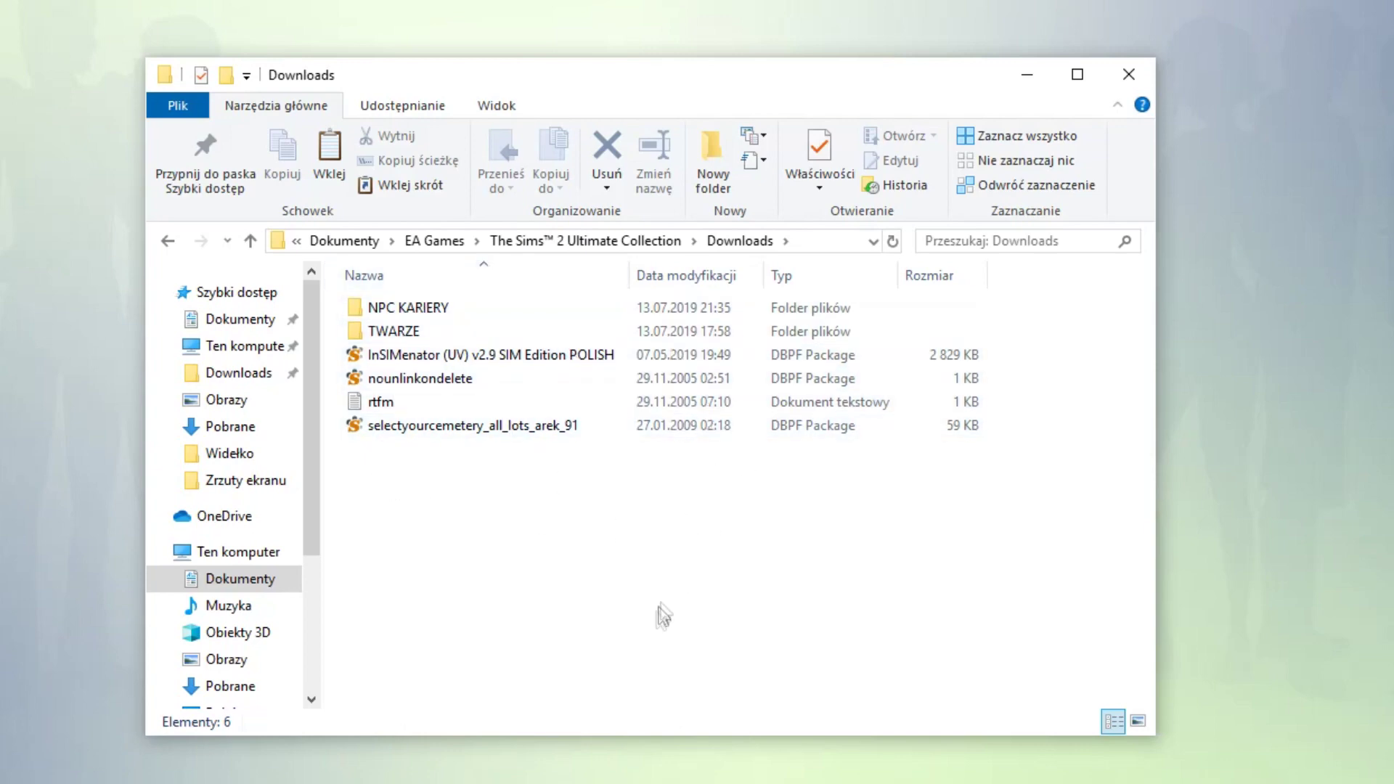
{"action": "key", "text": "BackSpace"}
{"action": "key", "text": "BackSpace"}
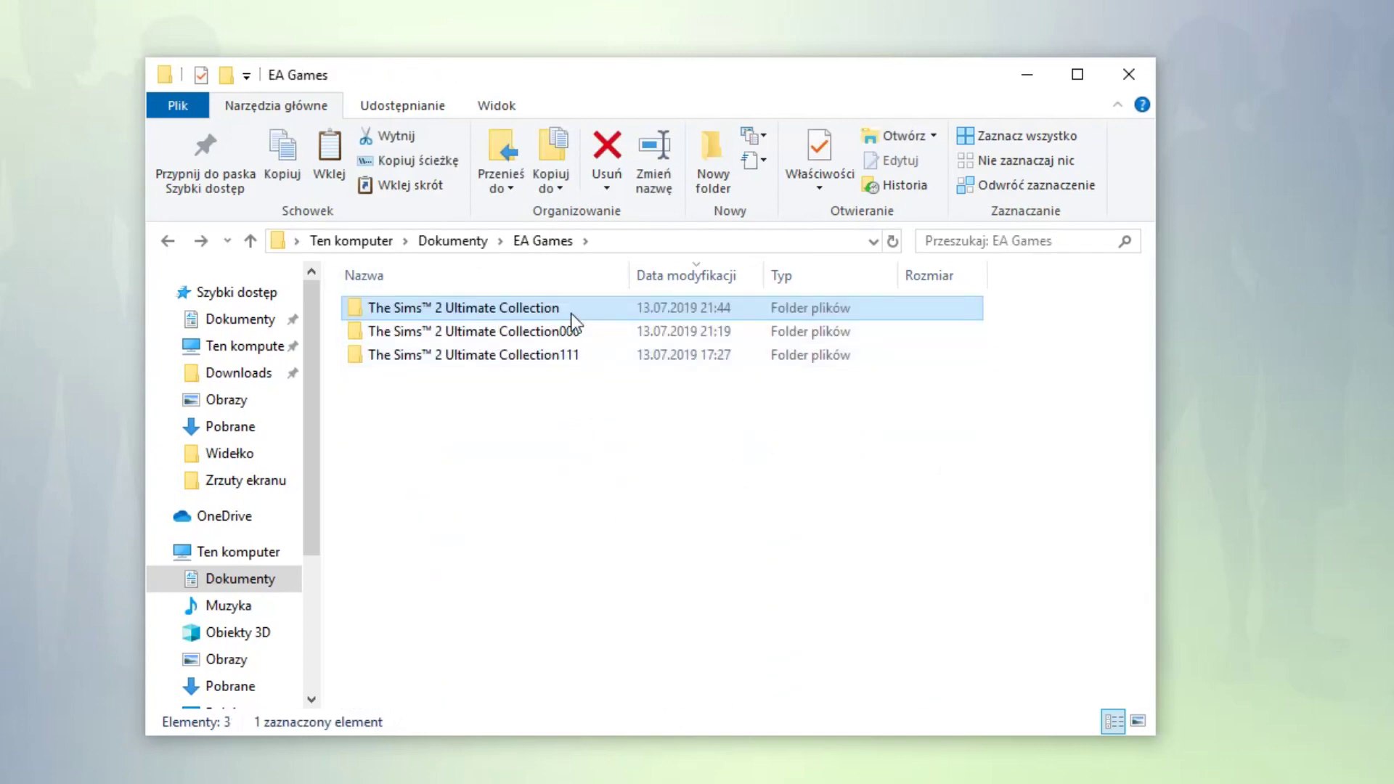
{"action": "mouse_move", "coordinate": [571, 312]}
{"action": "double_click", "coordinate": [592, 305]}
{"action": "key", "text": "alt+Left"}
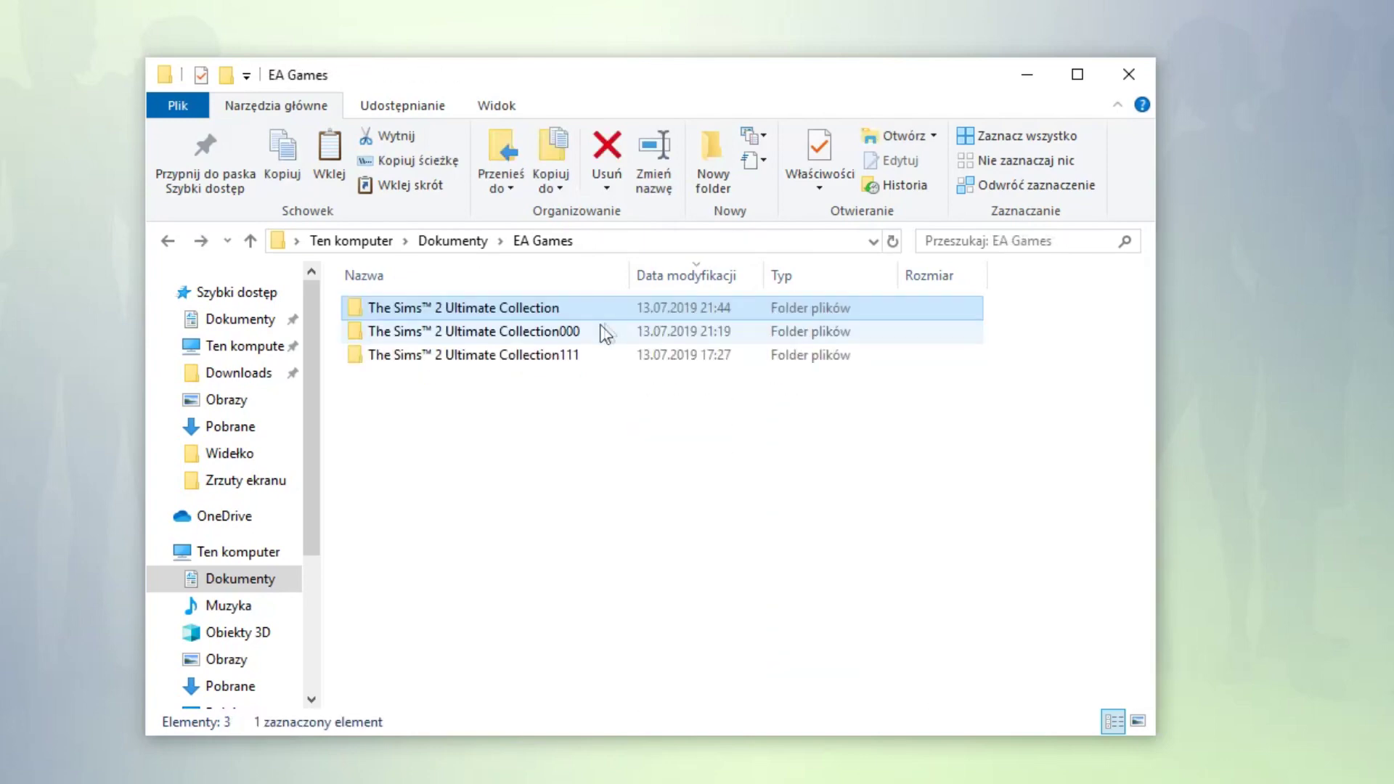
- Look inside the N002 neighborhood folder of The Sims 2 Ultimate Collection000 and return to that collection's main folder
{"action": "double_click", "coordinate": [591, 333]}
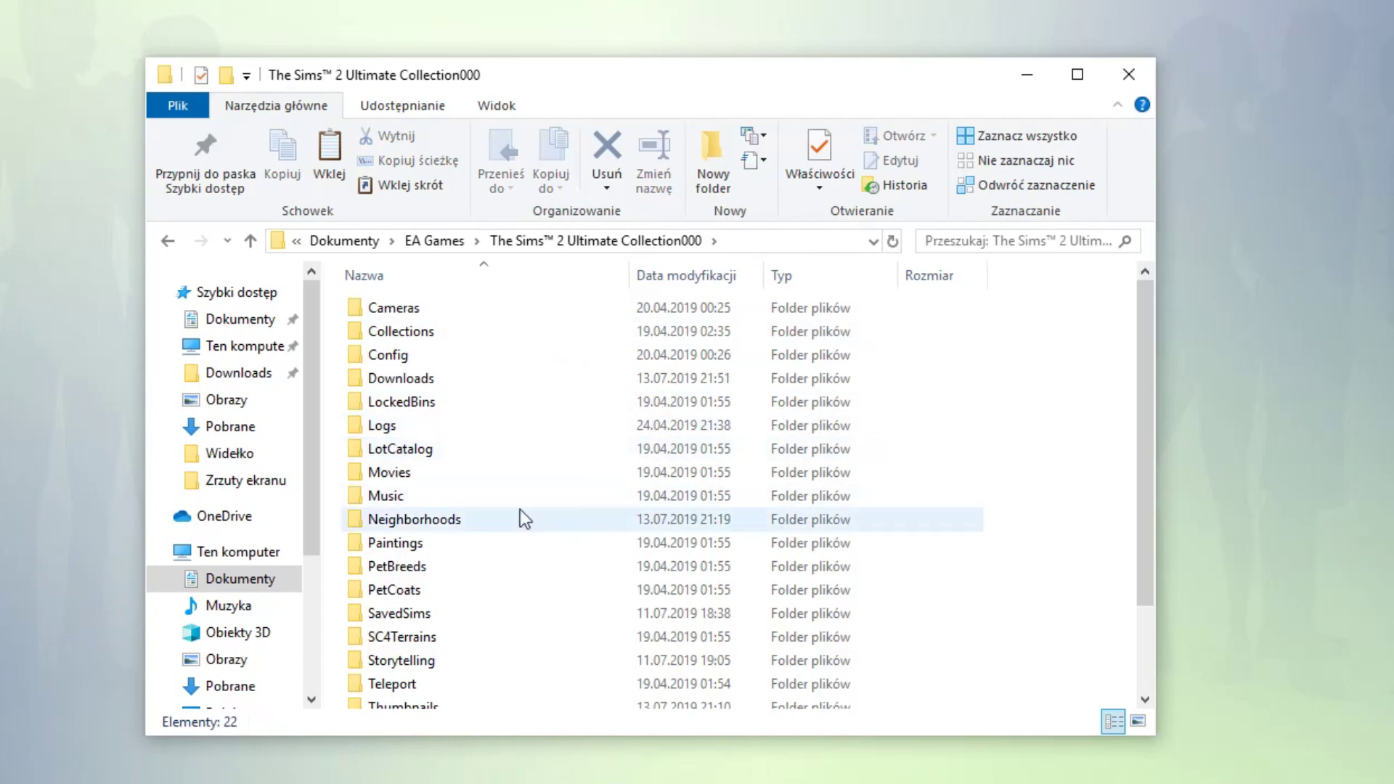
{"action": "double_click", "coordinate": [520, 518]}
{"action": "left_click", "coordinate": [565, 324]}
{"action": "double_click", "coordinate": [564, 316]}
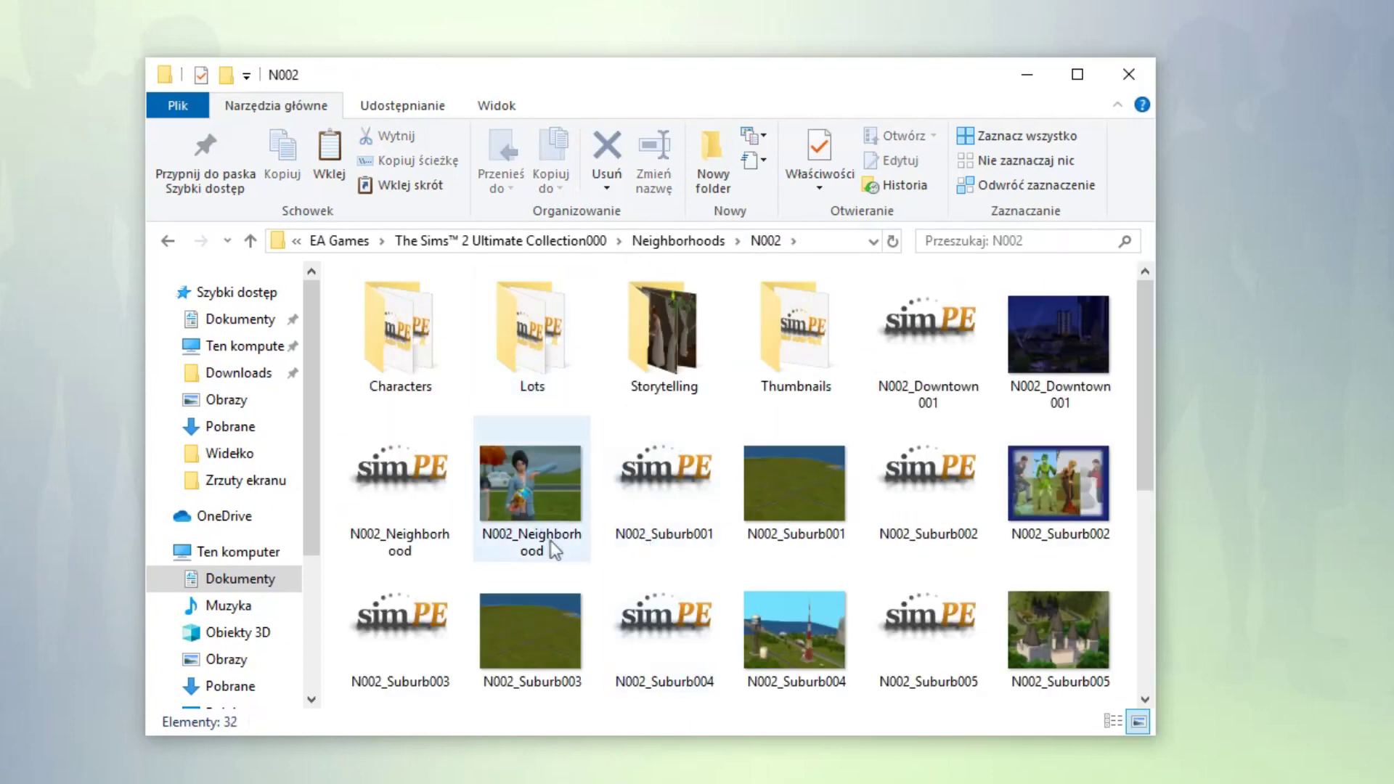
{"action": "key", "text": "alt+Left"}
{"action": "key", "text": "alt+Left"}
- Look inside the Downloads folder of The Sims 2 Ultimate Collection000 and return to EA Games
{"action": "left_click", "coordinate": [473, 379]}
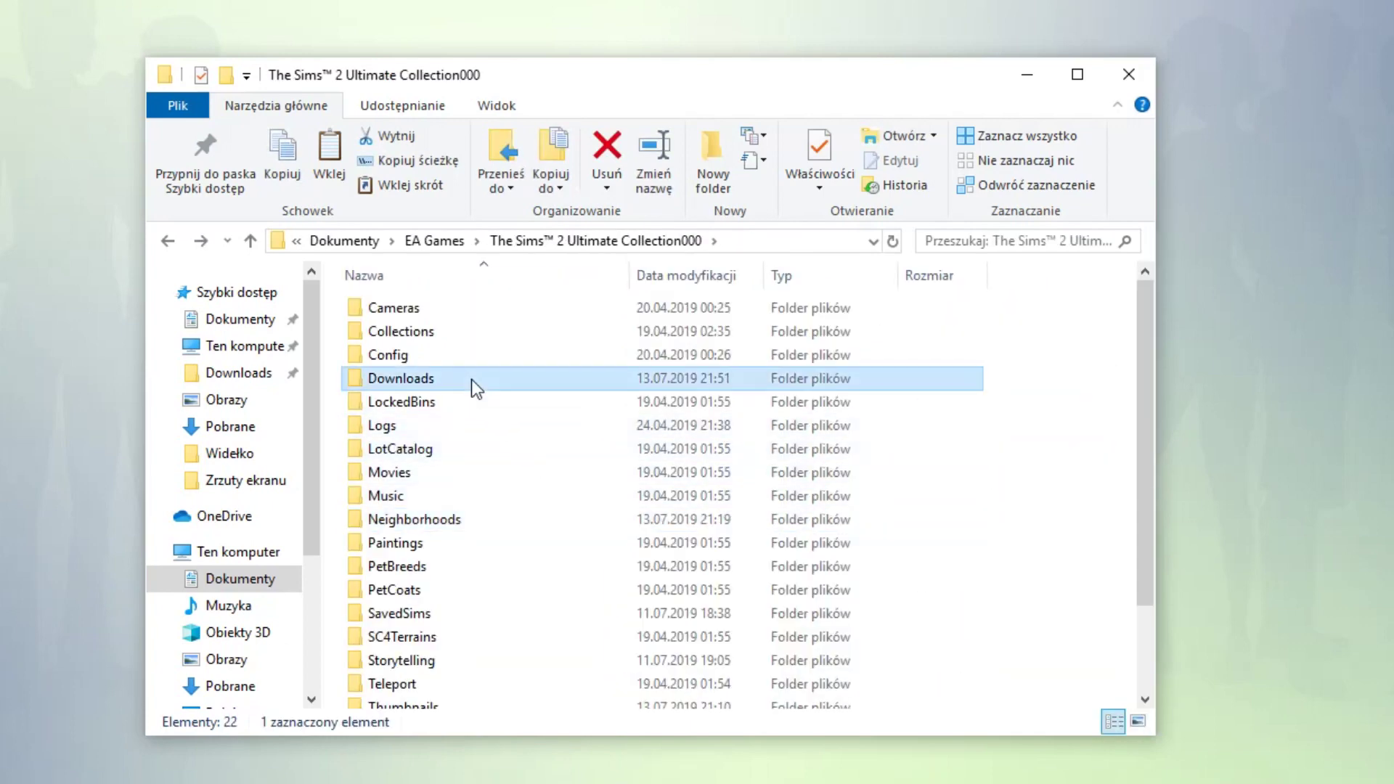
{"action": "double_click", "coordinate": [472, 379]}
{"action": "key", "text": "alt+Left"}
{"action": "key", "text": "alt+Left"}
- Look through the Downloads folder of The Sims 2 Ultimate Collection111 and return to EA Games
{"action": "left_click", "coordinate": [574, 360]}
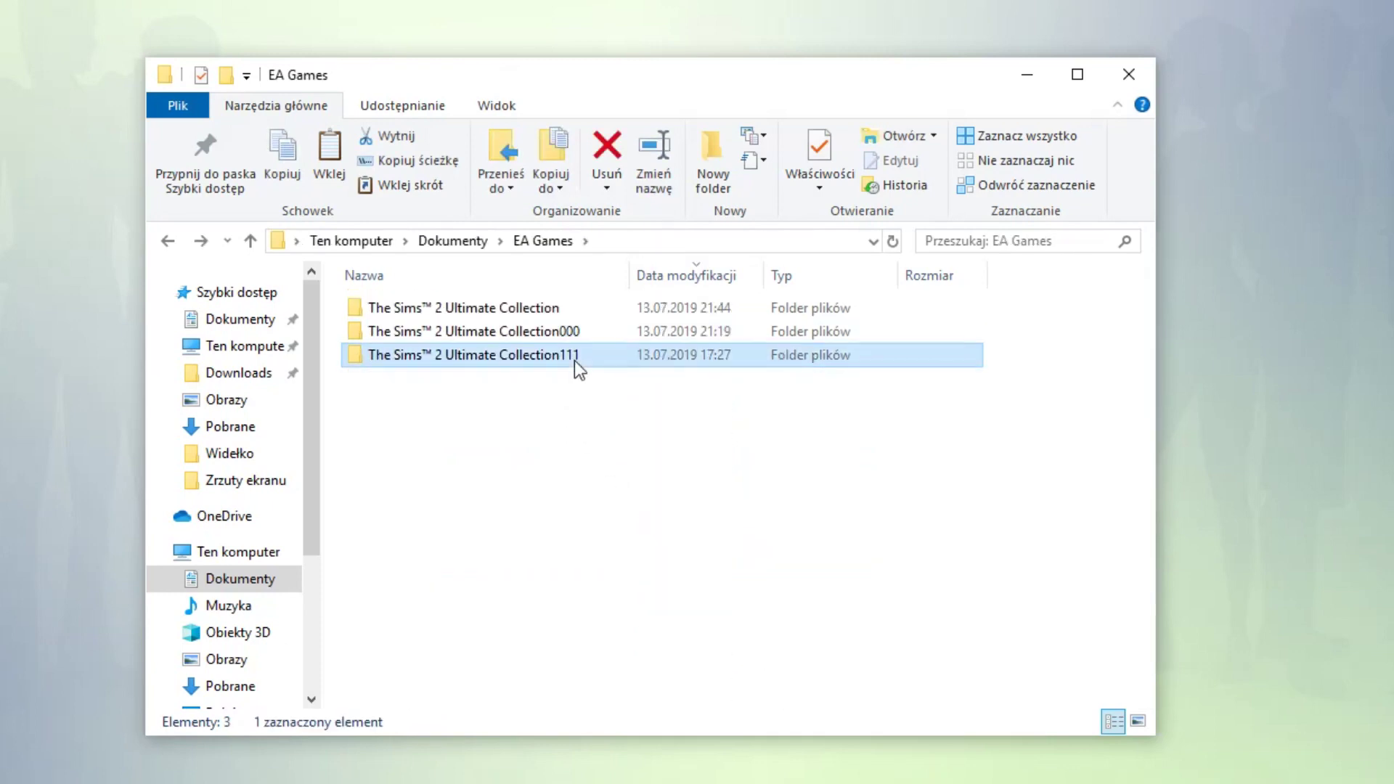
{"action": "double_click", "coordinate": [574, 361]}
{"action": "double_click", "coordinate": [457, 387]}
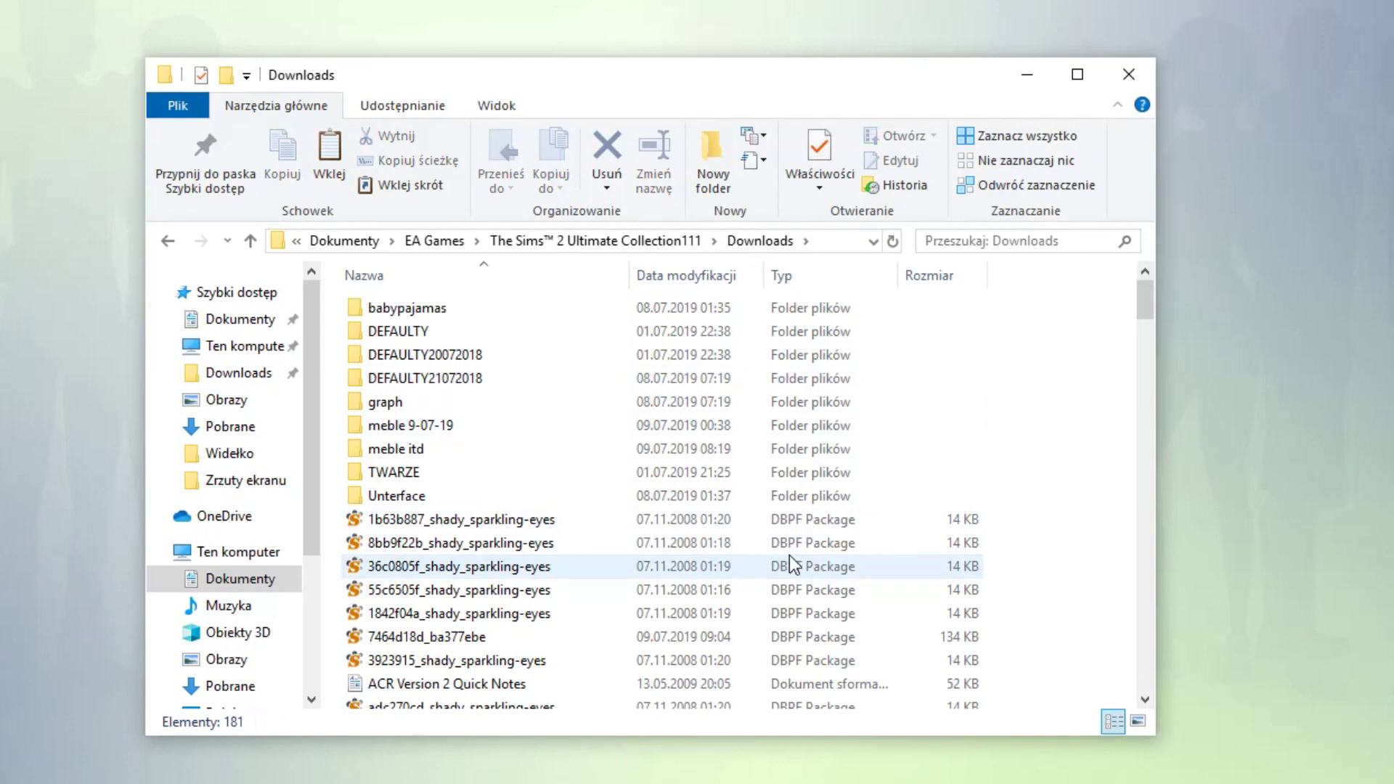
{"action": "scroll", "coordinate": [794, 565], "scroll_direction": "down", "scroll_amount": 6}
{"action": "key", "text": "alt+Left"}
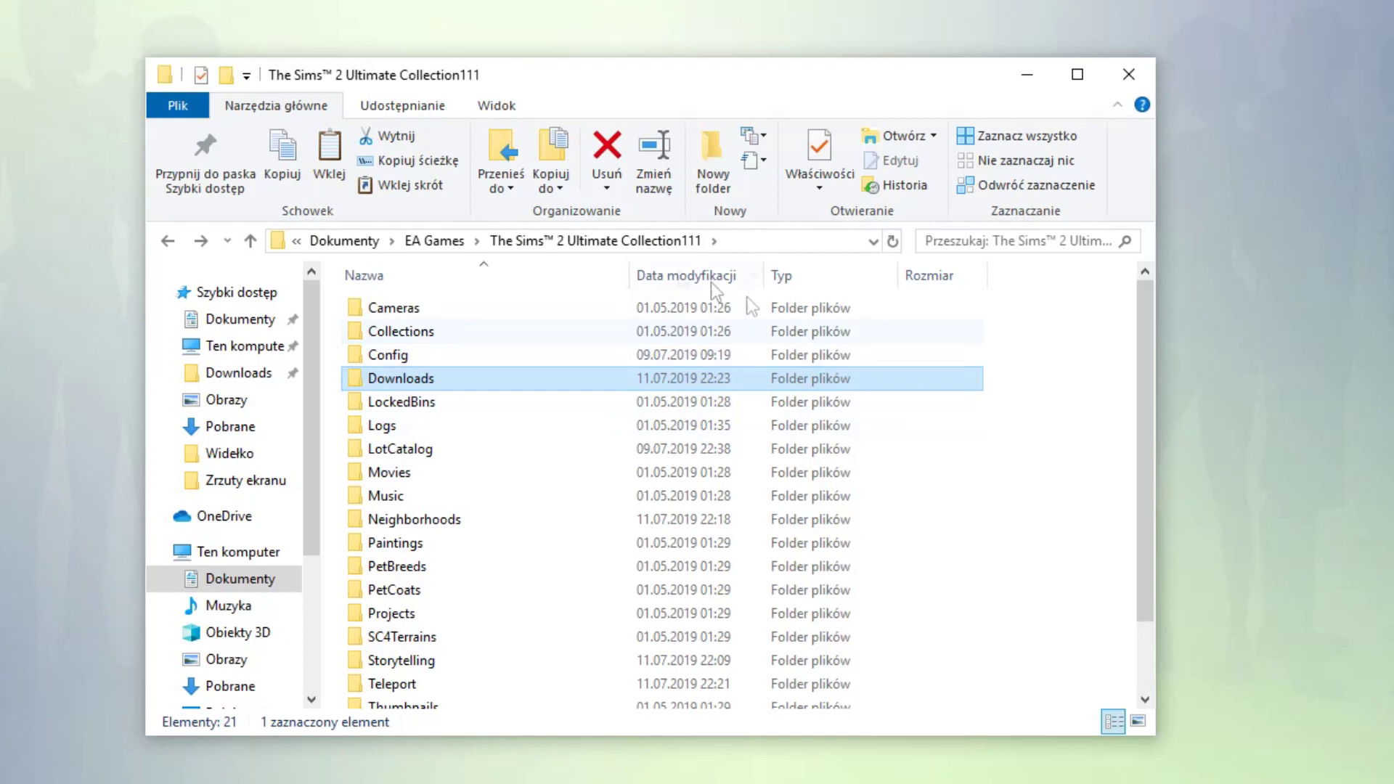
{"action": "key", "text": "alt+Up"}
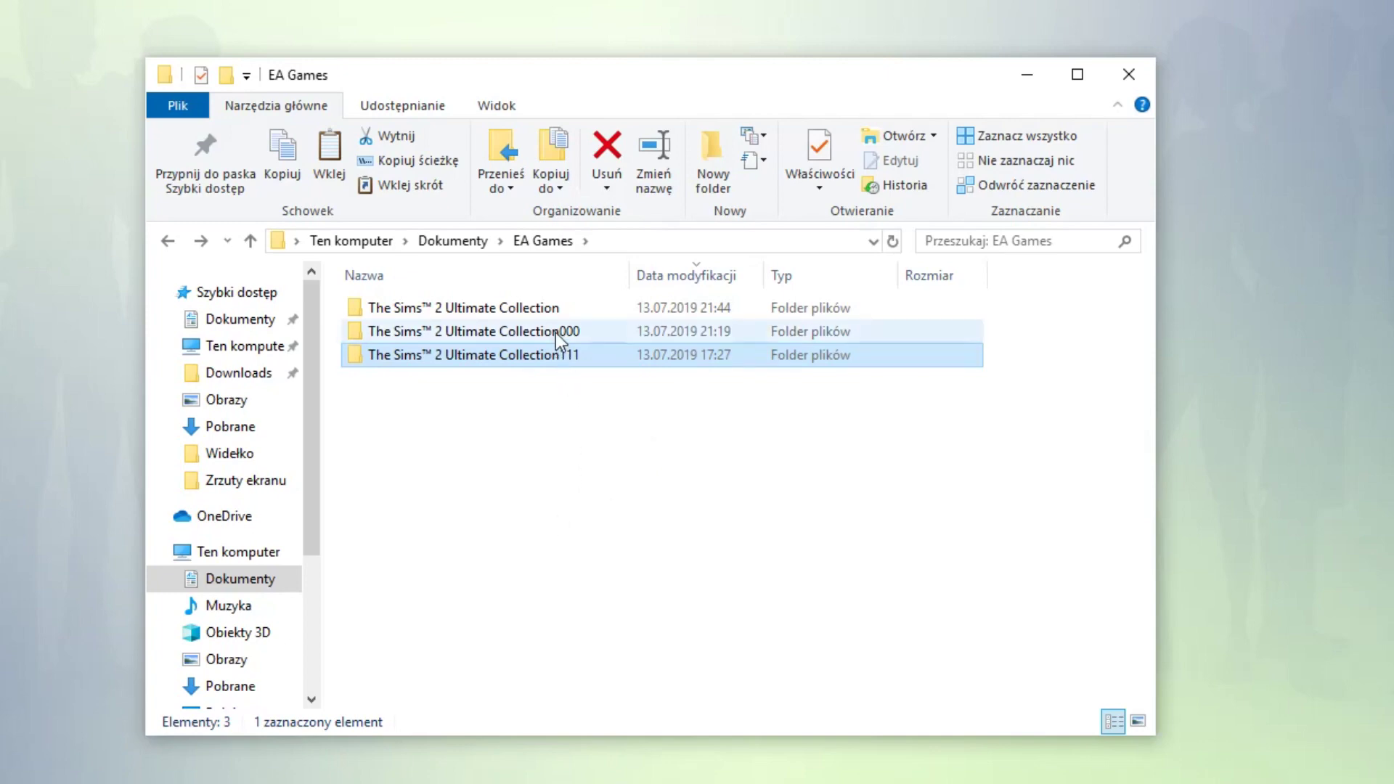
- Look inside the main folder of The Sims 2 Ultimate Collection000 and return to EA Games
{"action": "mouse_move", "coordinate": [556, 331]}
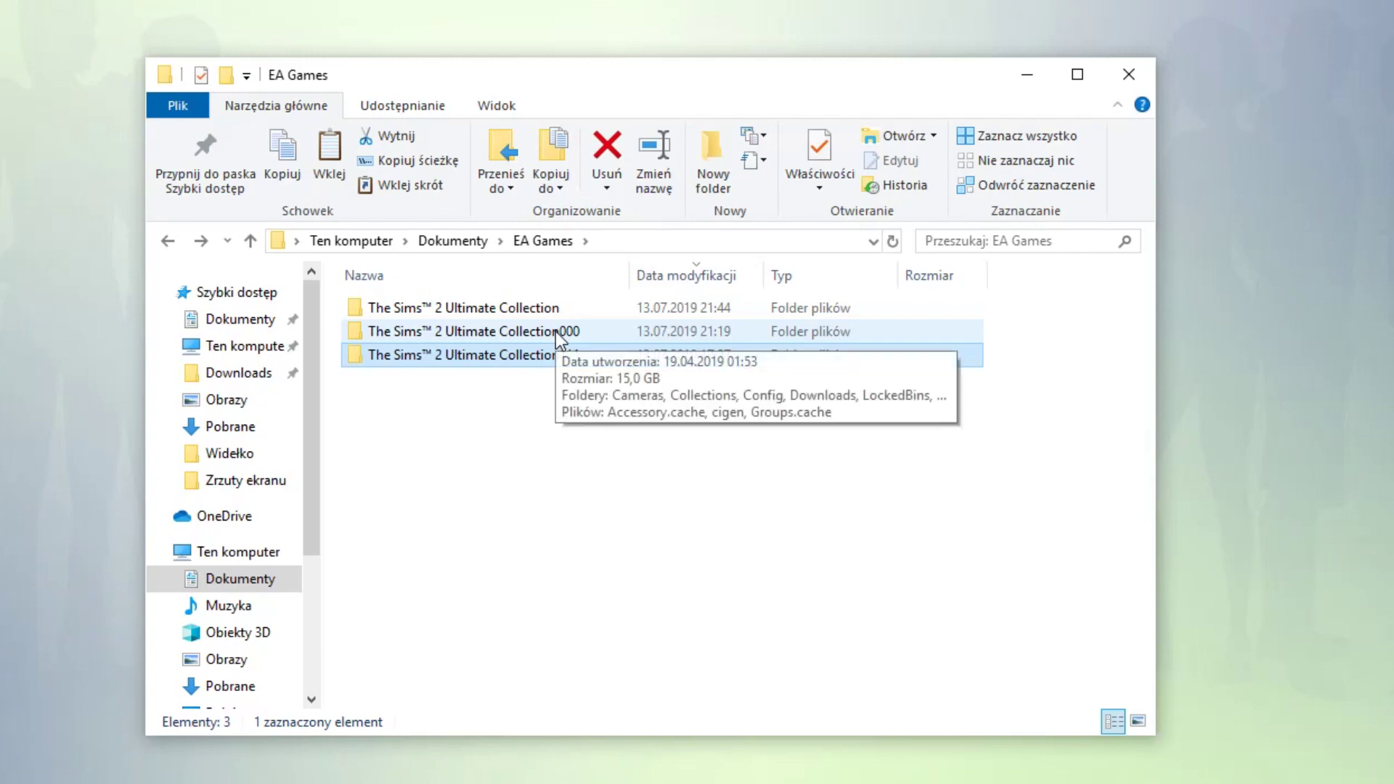
{"action": "double_click", "coordinate": [555, 331]}
{"action": "mouse_move", "coordinate": [611, 543]}
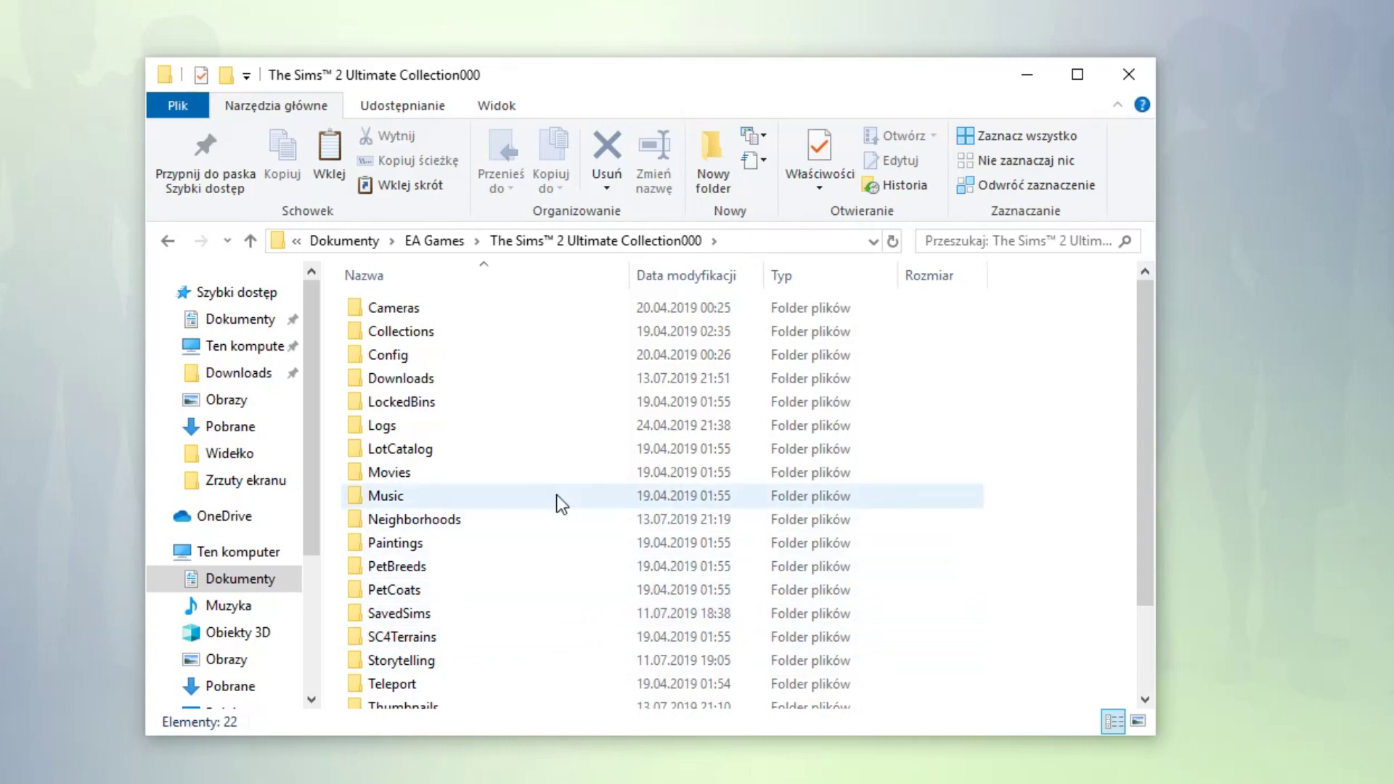
{"action": "key", "text": "BackSpace"}
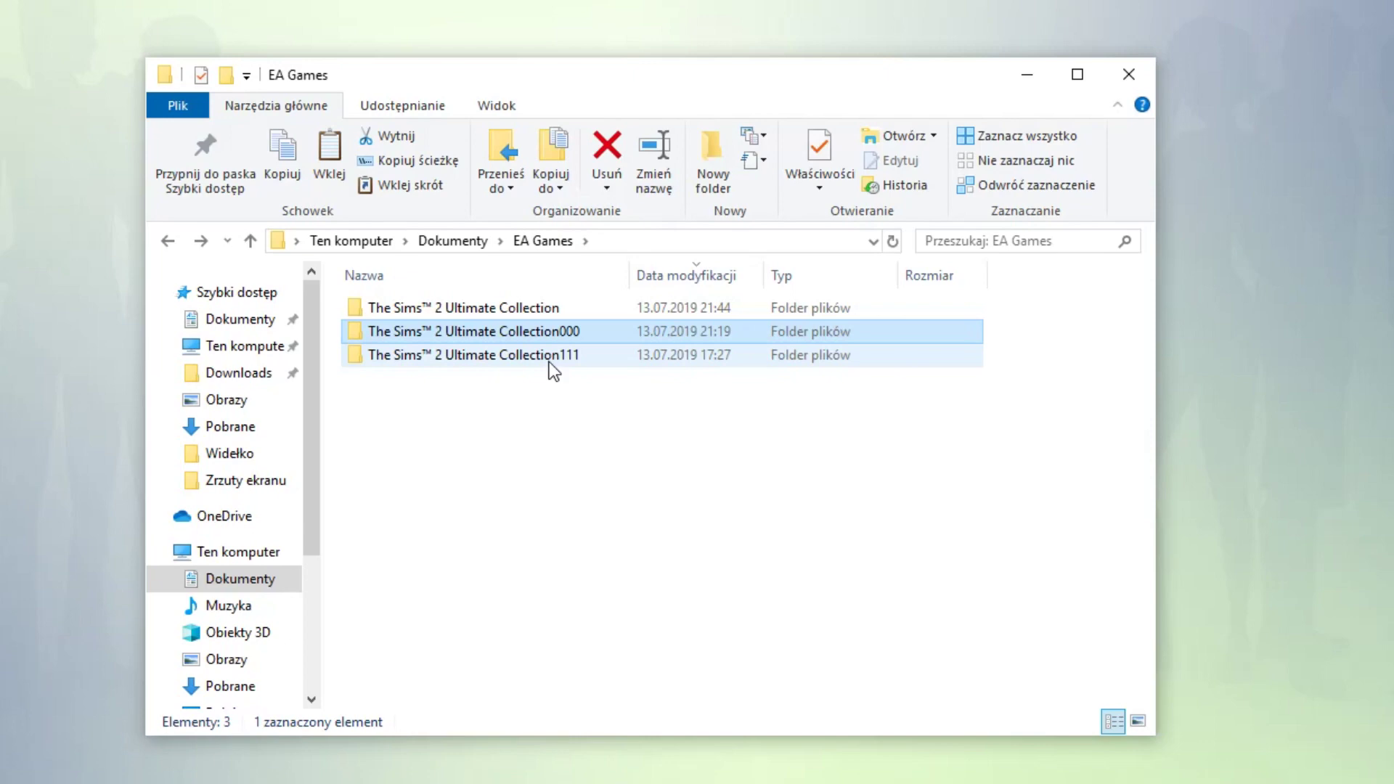
- Look inside the main folder of The Sims 2 Ultimate Collection111, return to EA Games and clear the folder selection
{"action": "mouse_move", "coordinate": [549, 362]}
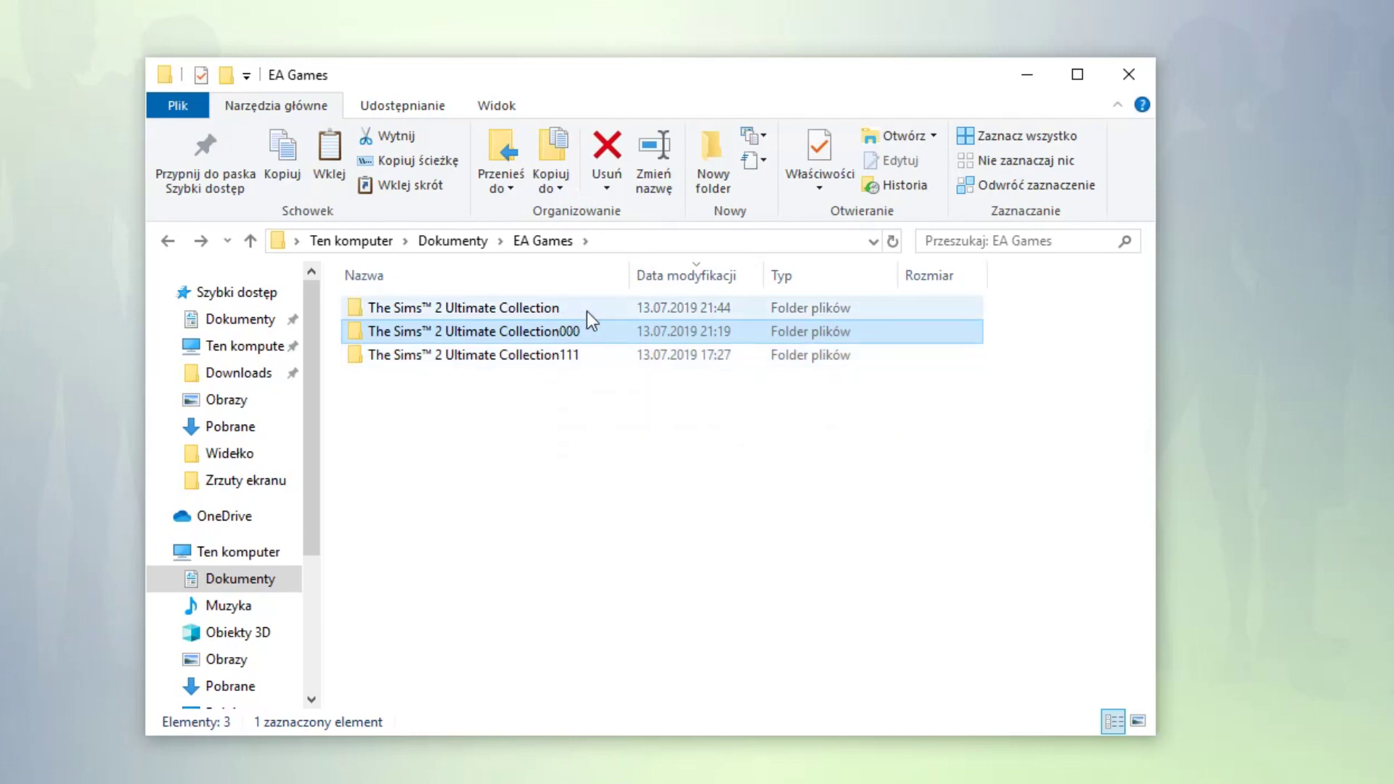
{"action": "double_click", "coordinate": [572, 349]}
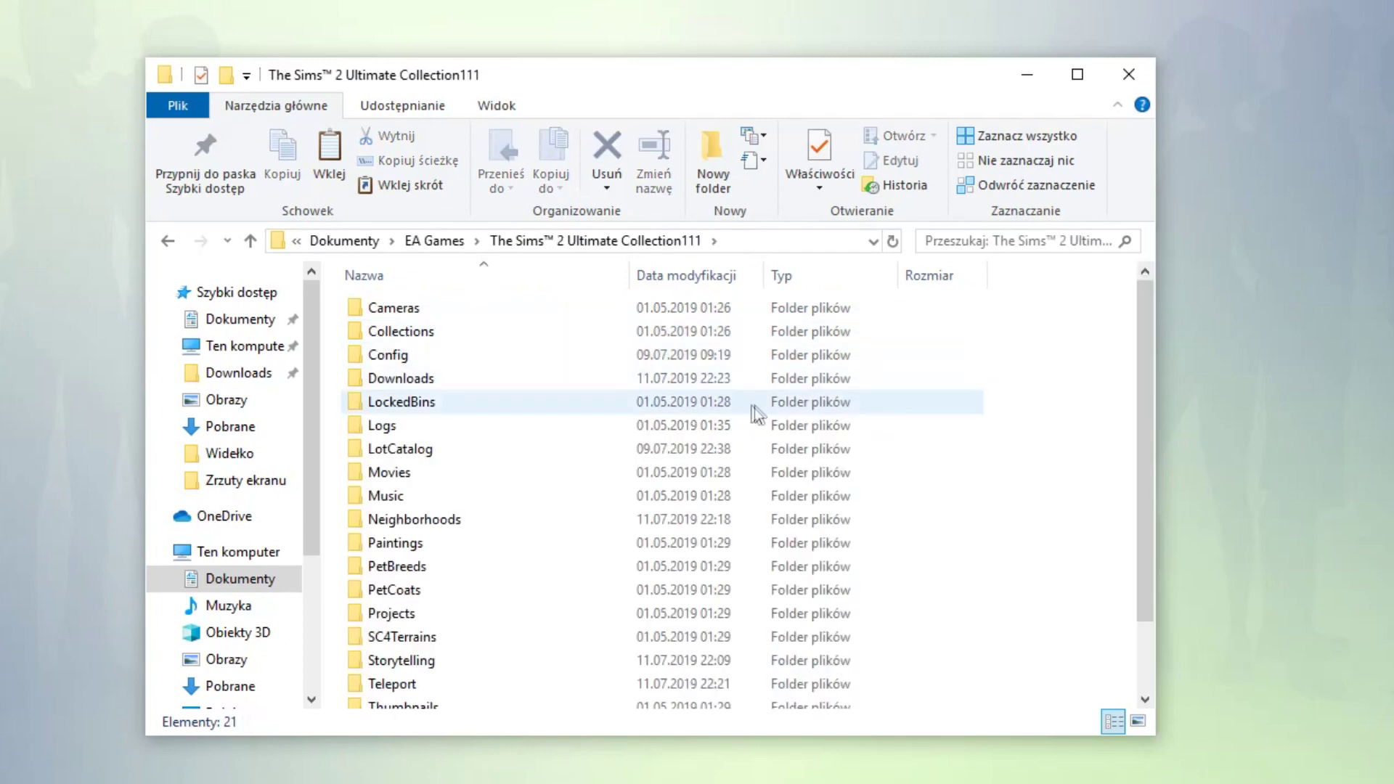
{"action": "key", "text": "alt+Left"}
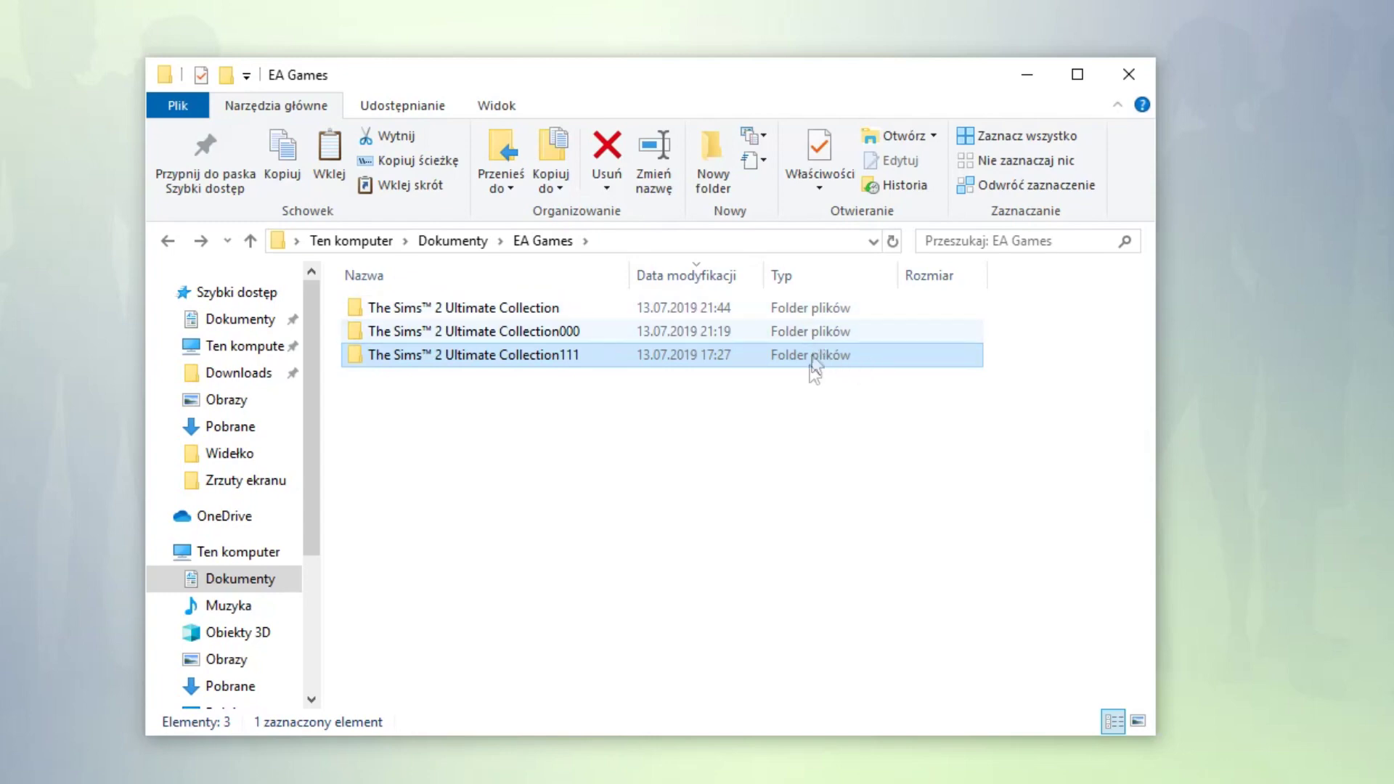
{"action": "left_click", "coordinate": [887, 443]}
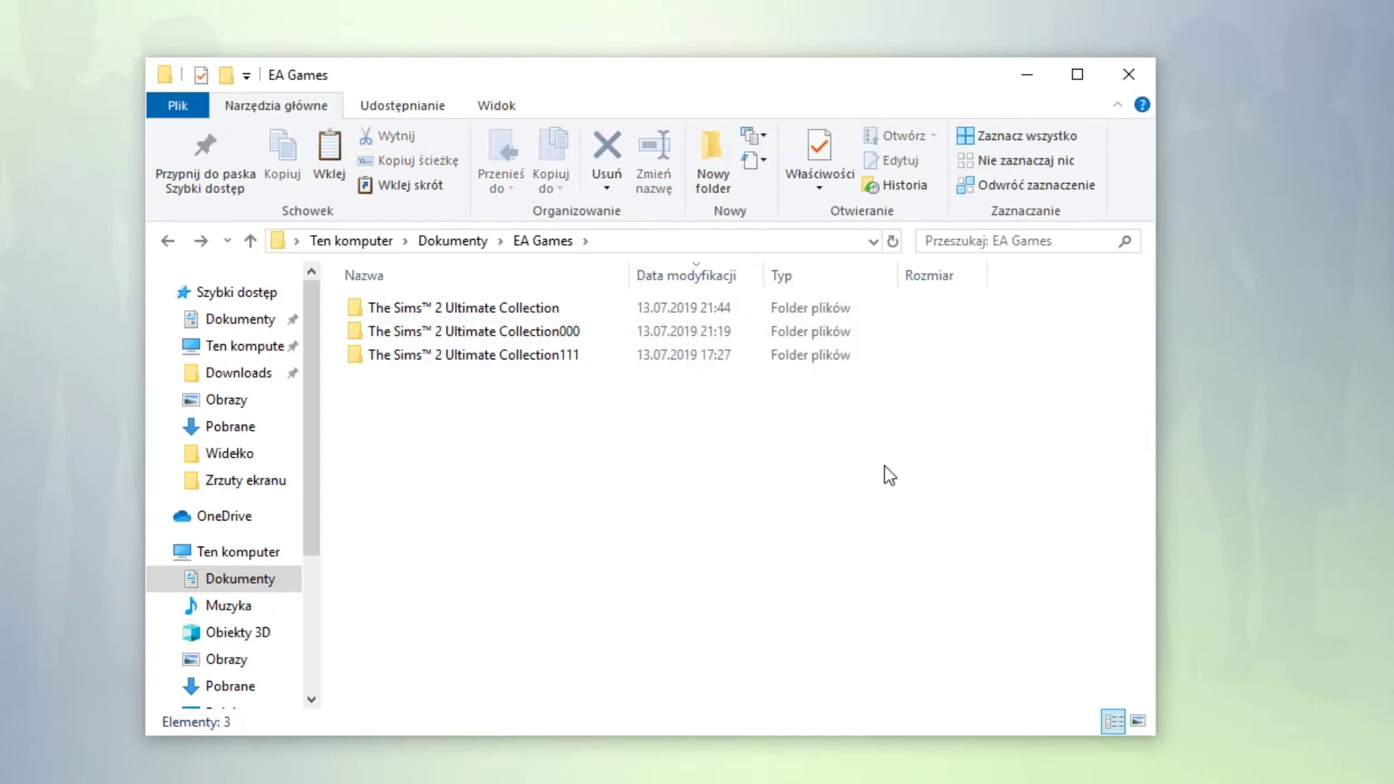